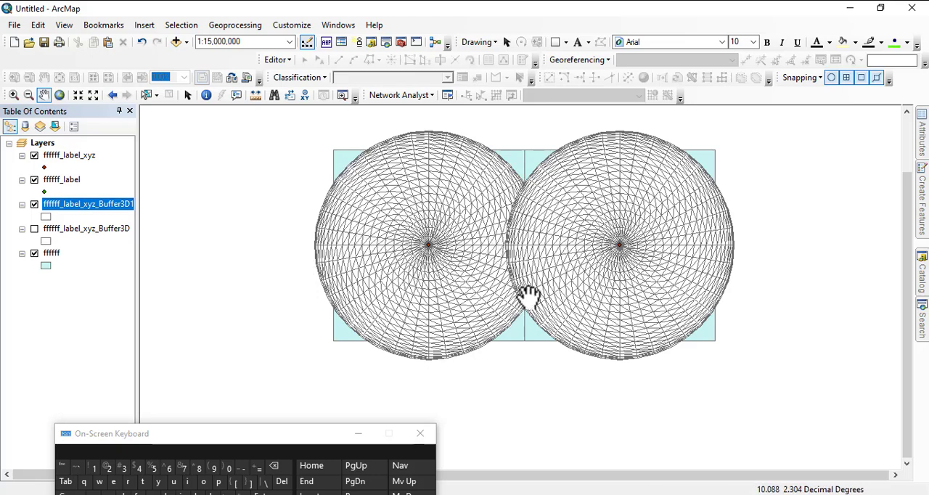
{"action": "left_click_drag", "start_coordinate": [534, 293], "coordinate": [483, 283]}
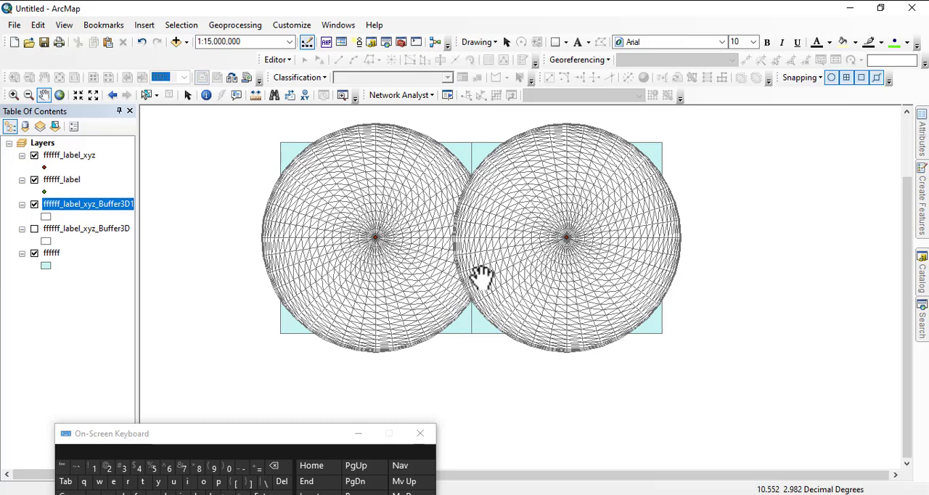
{"action": "left_click_drag", "start_coordinate": [436, 222], "coordinate": [488, 233]}
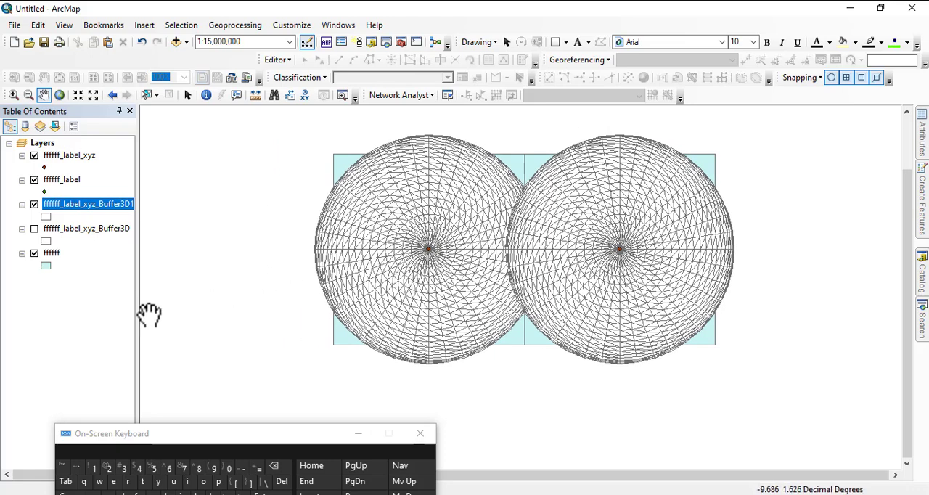
In the layer properties of ffffff_label_xyz_Buffer3D, hide every field except OBJECTID and apply the change.
{"action": "right_click", "coordinate": [94, 213]}
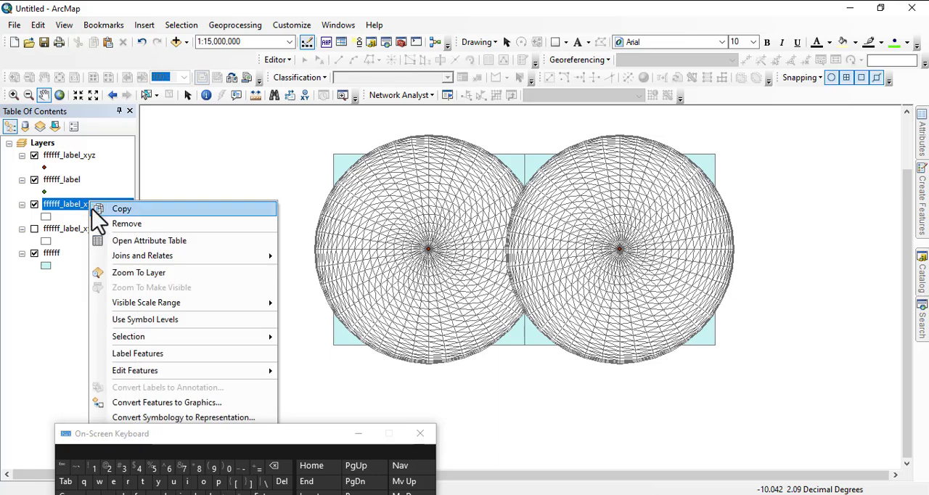
{"action": "left_click", "coordinate": [62, 243]}
{"action": "right_click", "coordinate": [62, 243]}
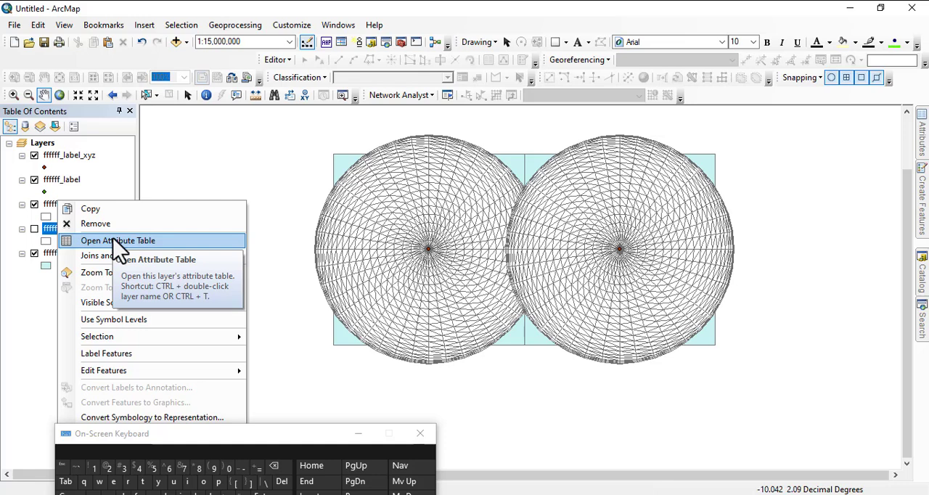
{"action": "left_click_drag", "start_coordinate": [289, 434], "coordinate": [721, 370]}
{"action": "right_click", "coordinate": [63, 242]}
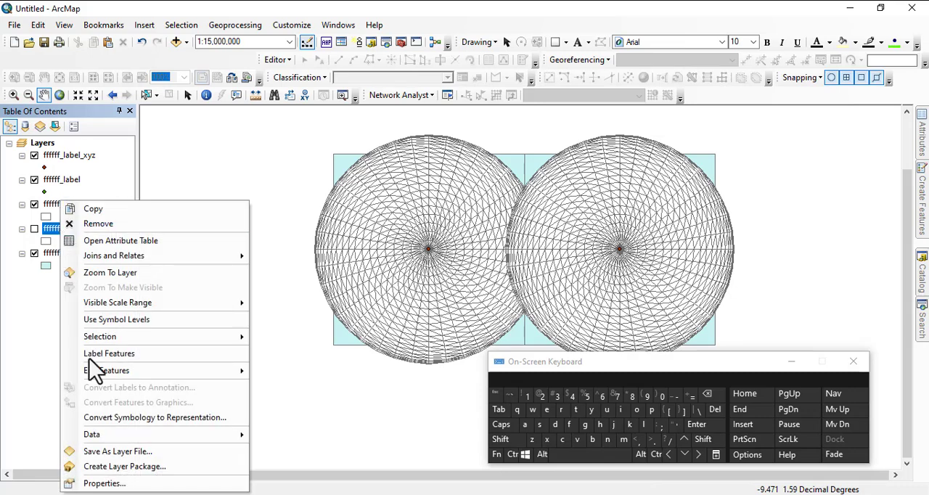
{"action": "left_click", "coordinate": [91, 481]}
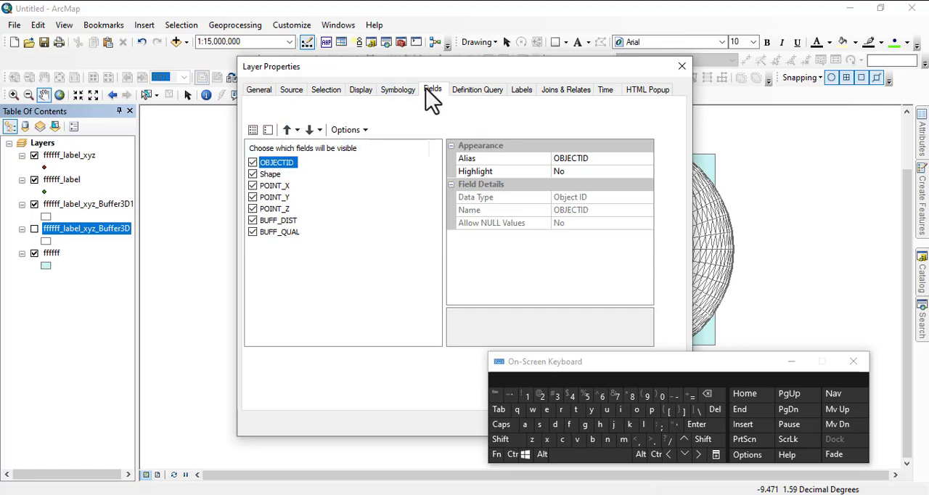
{"action": "left_click", "coordinate": [253, 174]}
{"action": "left_click", "coordinate": [252, 197]}
{"action": "left_click", "coordinate": [252, 209]}
{"action": "left_click", "coordinate": [253, 232]}
{"action": "left_click_drag", "start_coordinate": [560, 378], "coordinate": [674, 436]}
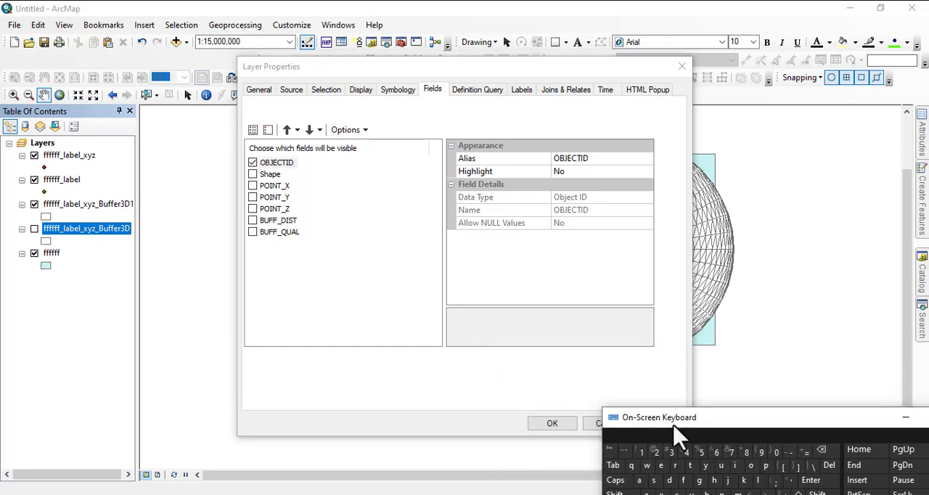
{"action": "left_click", "coordinate": [555, 423]}
Open the attribute table of ffffff_label_xyz_Buffer3D and add a Double field named "periment".
{"action": "right_click", "coordinate": [81, 230]}
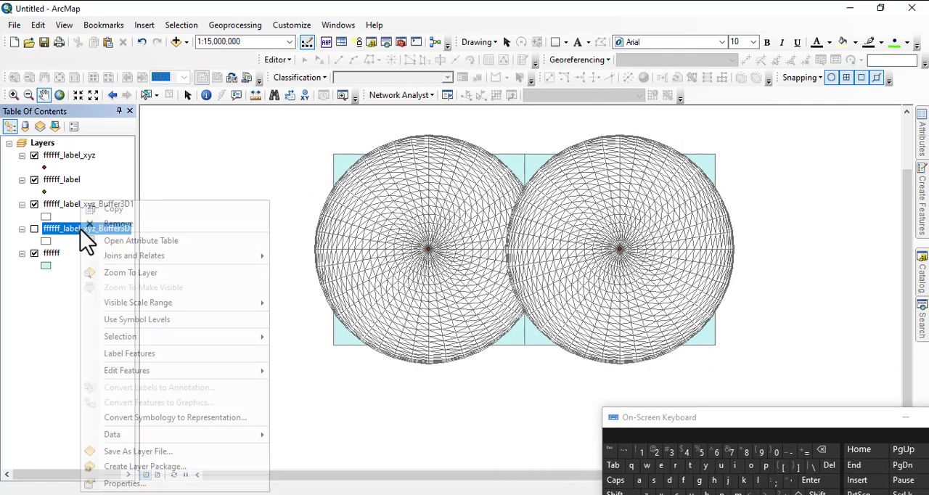
{"action": "left_click", "coordinate": [102, 241]}
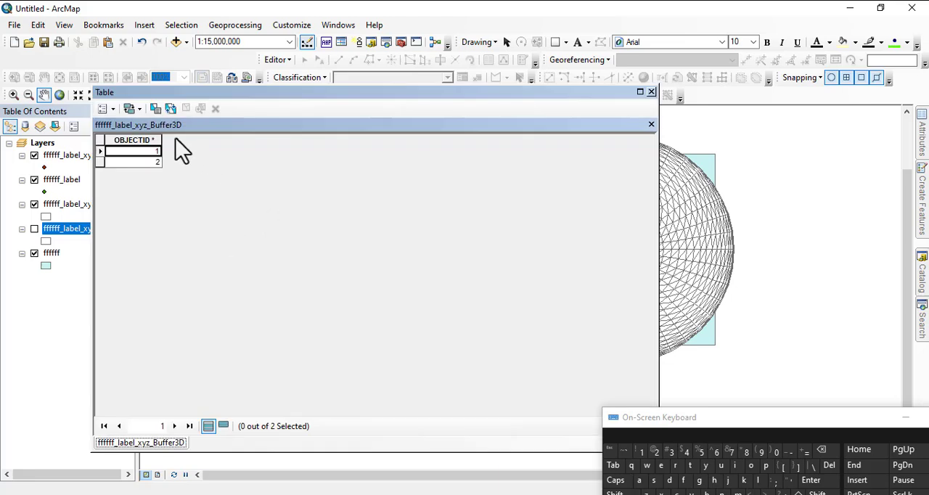
{"action": "left_click_drag", "start_coordinate": [207, 97], "coordinate": [233, 148]}
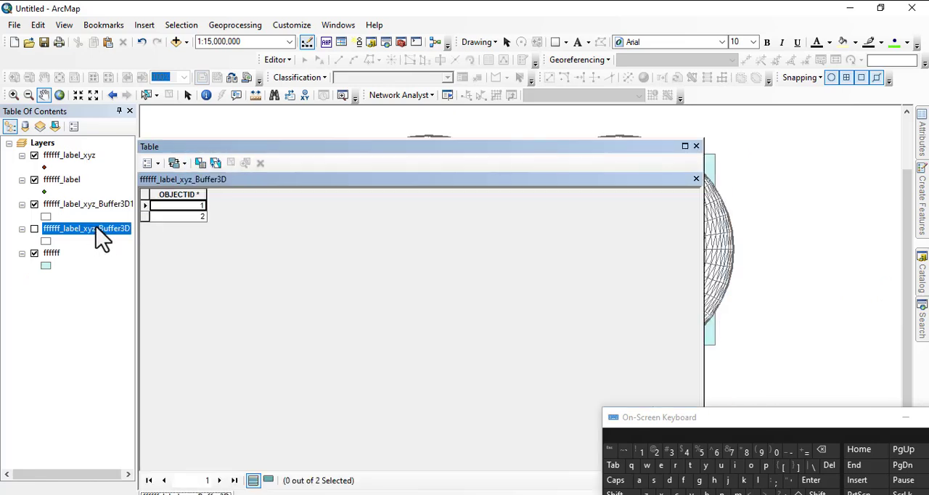
{"action": "left_click", "coordinate": [153, 168]}
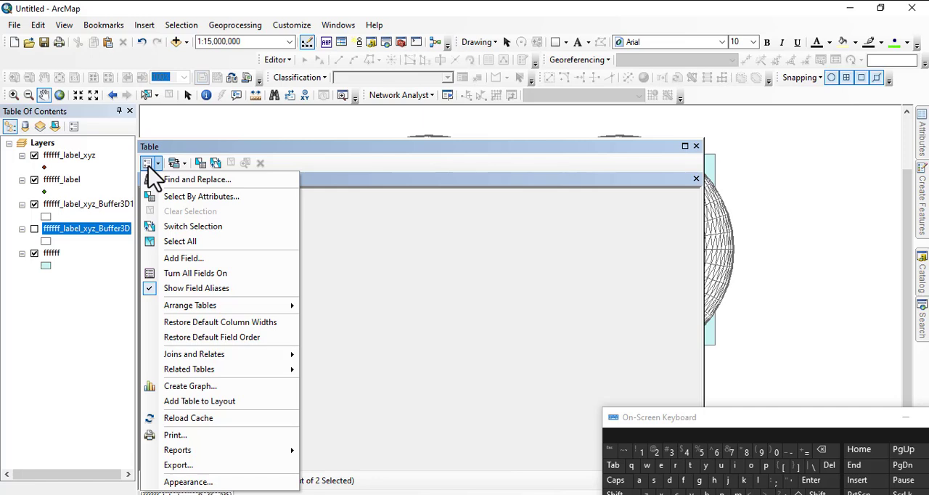
{"action": "left_click", "coordinate": [195, 259]}
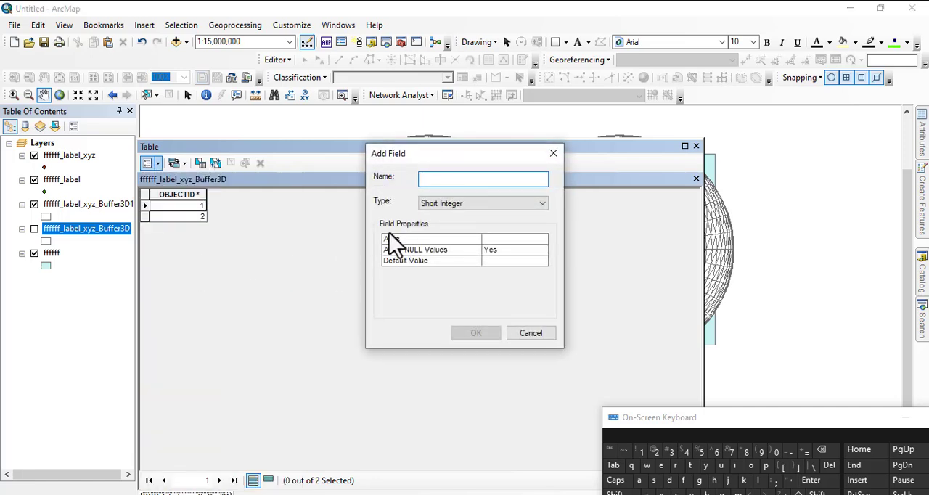
{"action": "type", "text": "periment"}
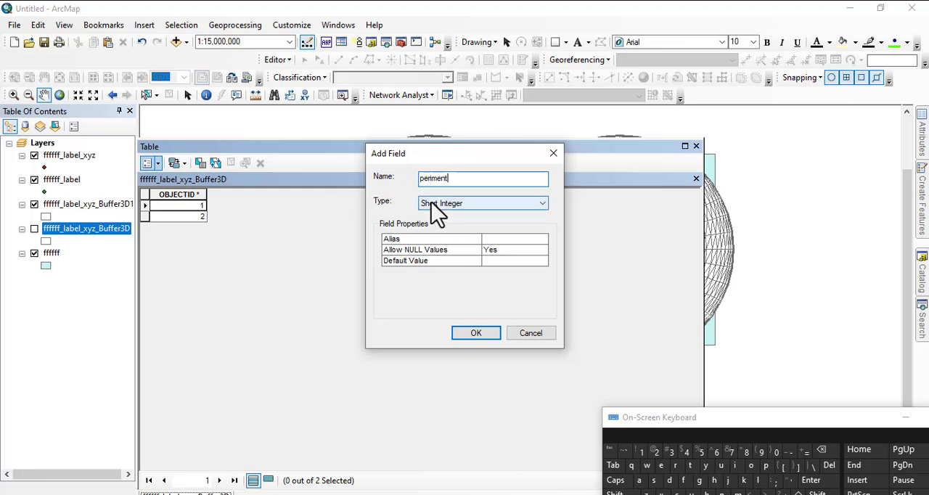
{"action": "left_click", "coordinate": [431, 203]}
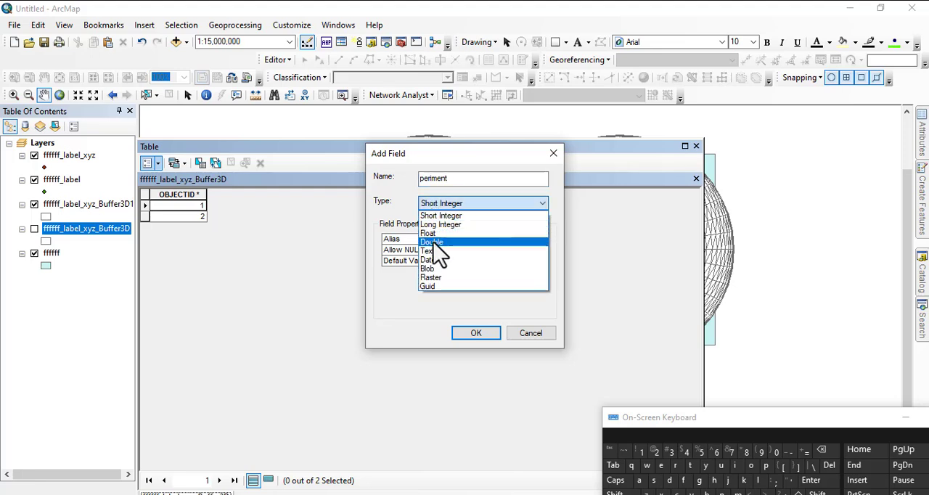
{"action": "left_click", "coordinate": [433, 242]}
{"action": "left_click", "coordinate": [475, 334]}
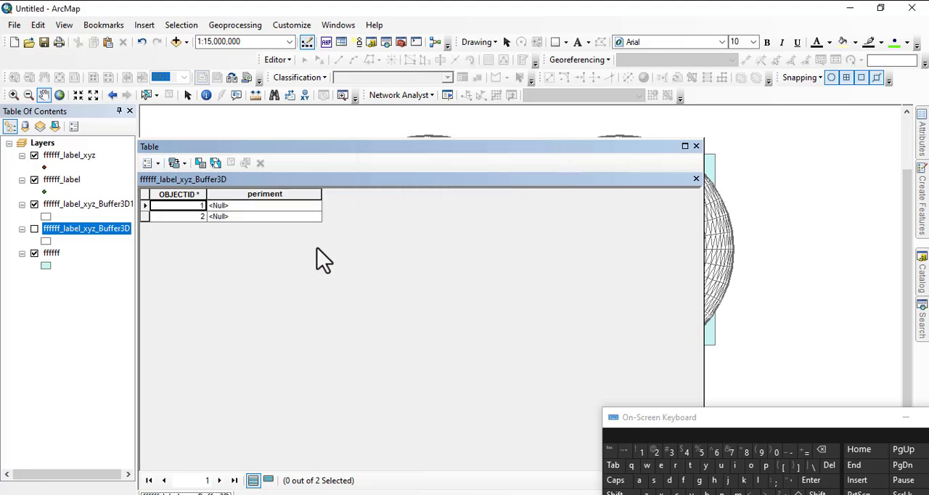
Fill the periment field with each feature's perimeter using Calculate Geometry.
{"action": "right_click", "coordinate": [234, 193]}
{"action": "left_click", "coordinate": [221, 195]}
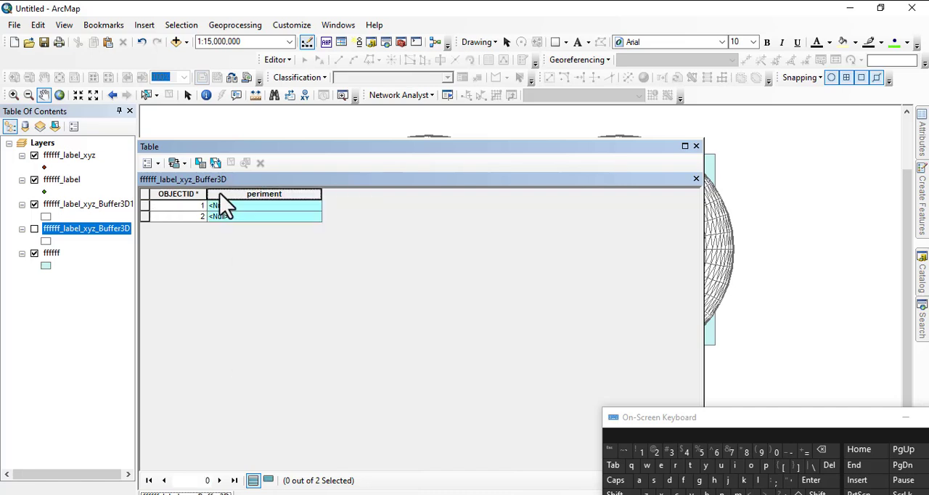
{"action": "right_click", "coordinate": [220, 193]}
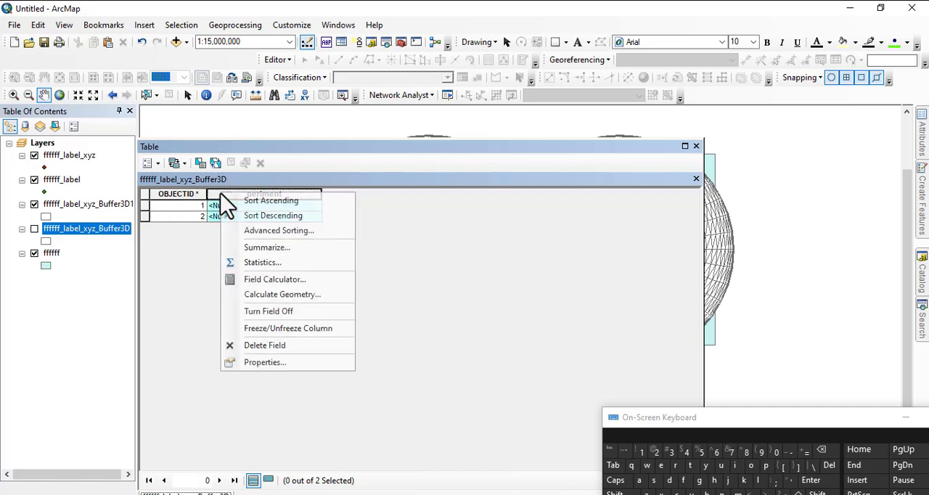
{"action": "left_click", "coordinate": [281, 298]}
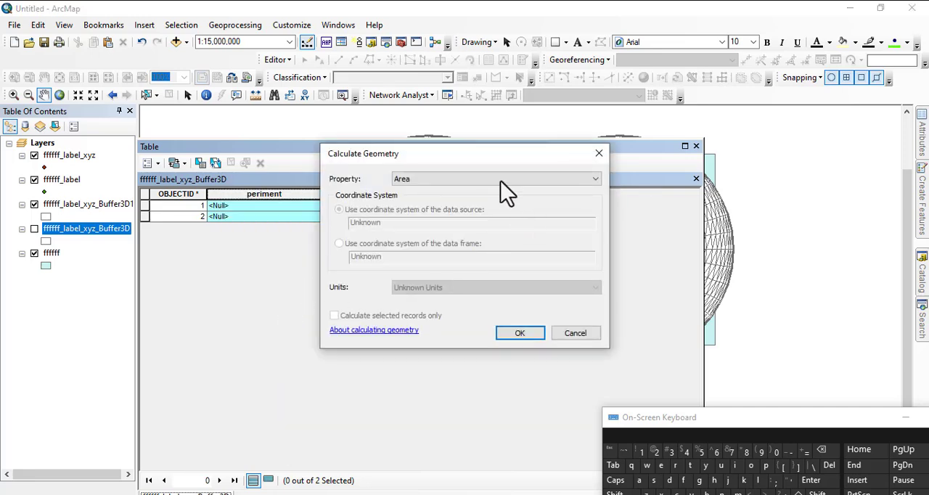
{"action": "left_click", "coordinate": [500, 179]}
{"action": "left_click", "coordinate": [405, 201]}
{"action": "left_click", "coordinate": [516, 332]}
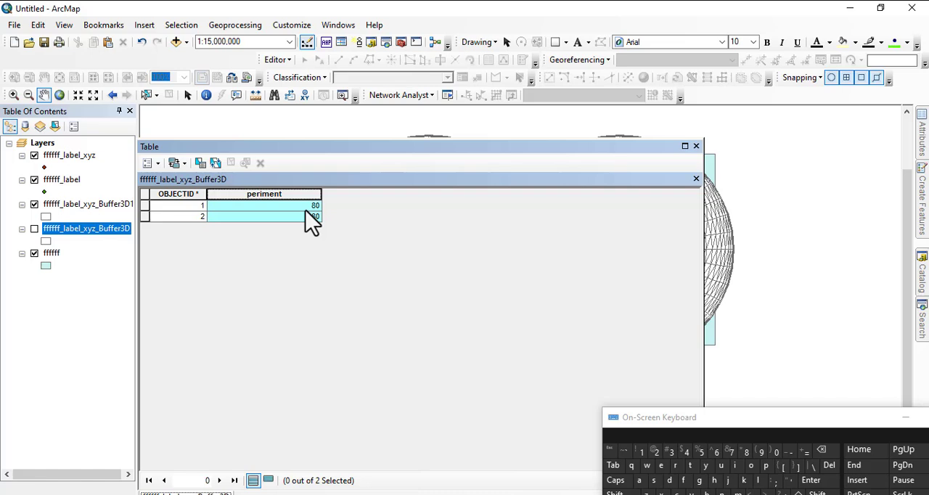
Add a Double field named "Area" to the ffffff_label_xyz_Buffer3D attribute table.
{"action": "left_click", "coordinate": [152, 163]}
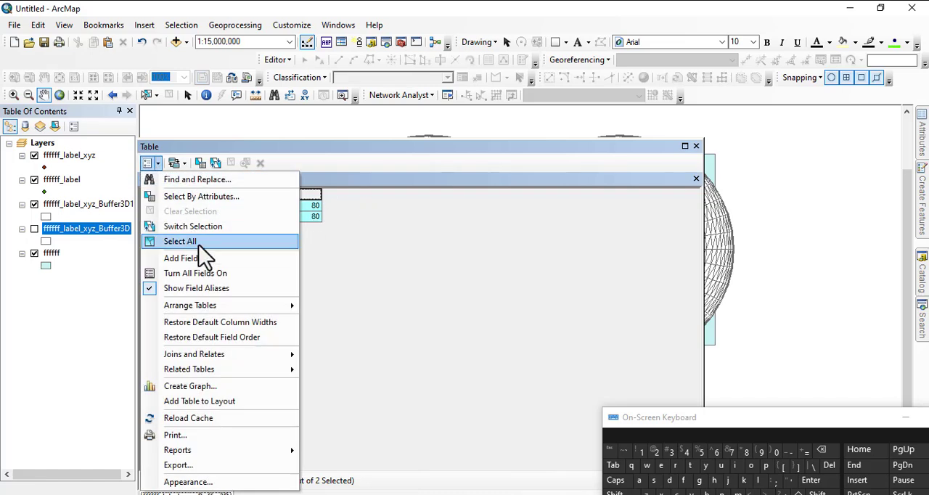
{"action": "left_click", "coordinate": [174, 259]}
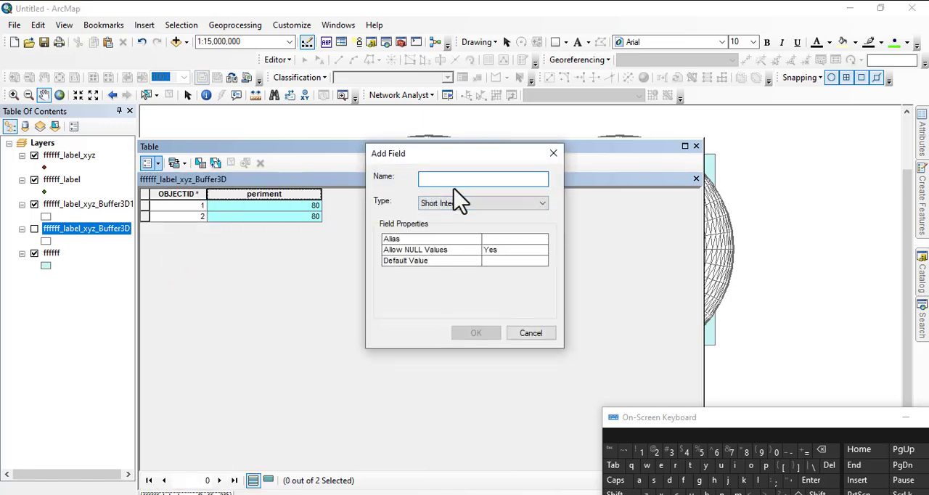
{"action": "type", "text": "Area"}
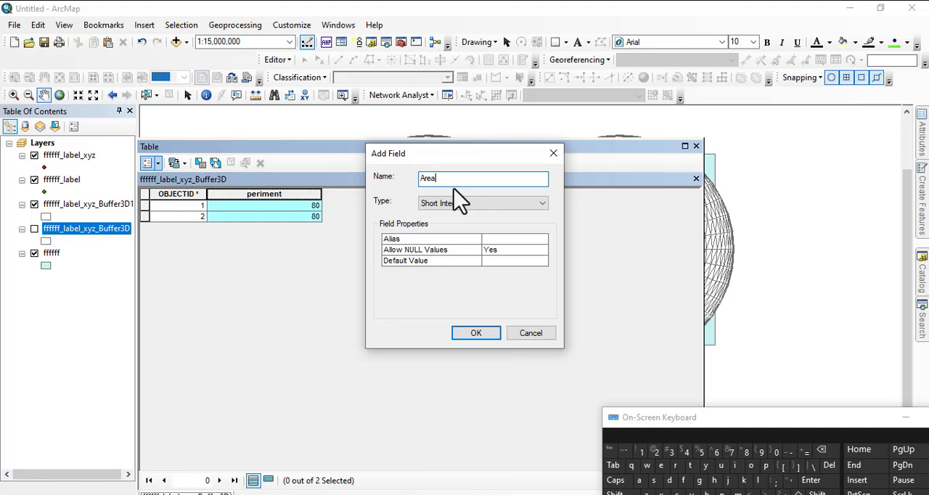
{"action": "left_click", "coordinate": [463, 204]}
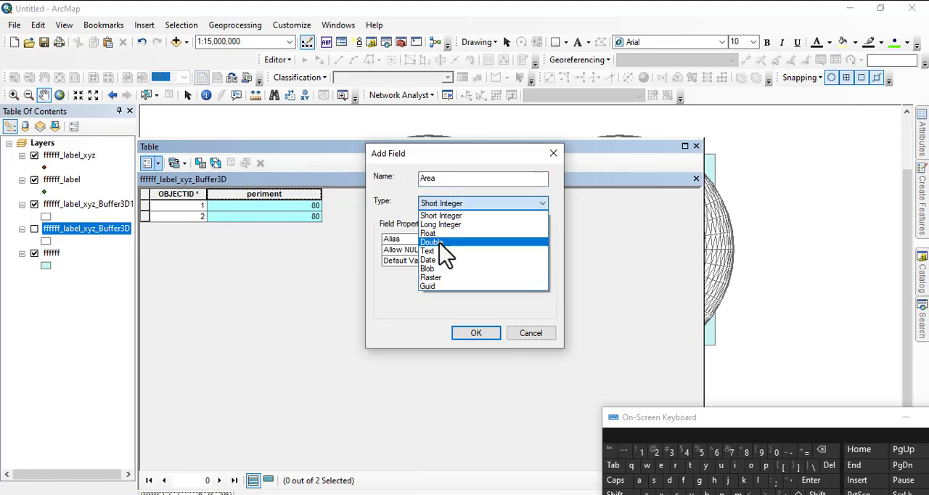
{"action": "left_click", "coordinate": [438, 244]}
{"action": "left_click", "coordinate": [474, 336]}
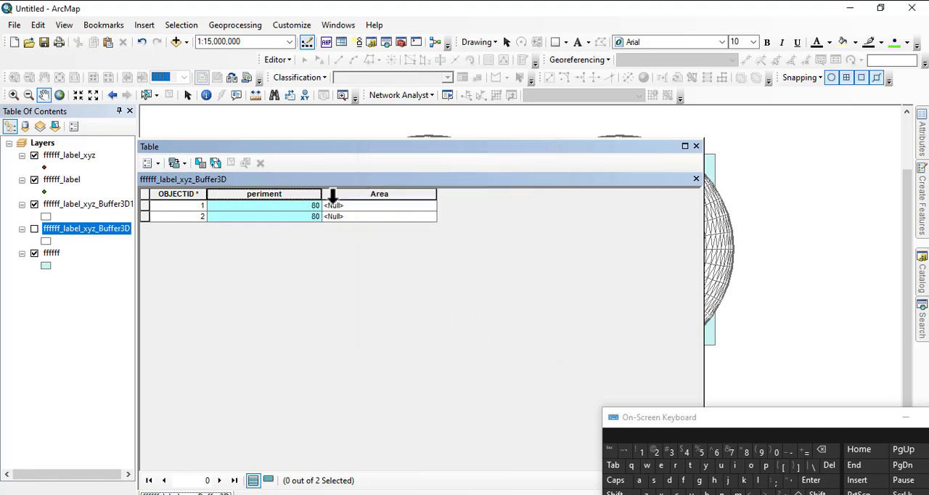
Fill the Area field with each feature's area using Calculate Geometry, and close the attribute table.
{"action": "left_click", "coordinate": [355, 195]}
{"action": "right_click", "coordinate": [357, 198]}
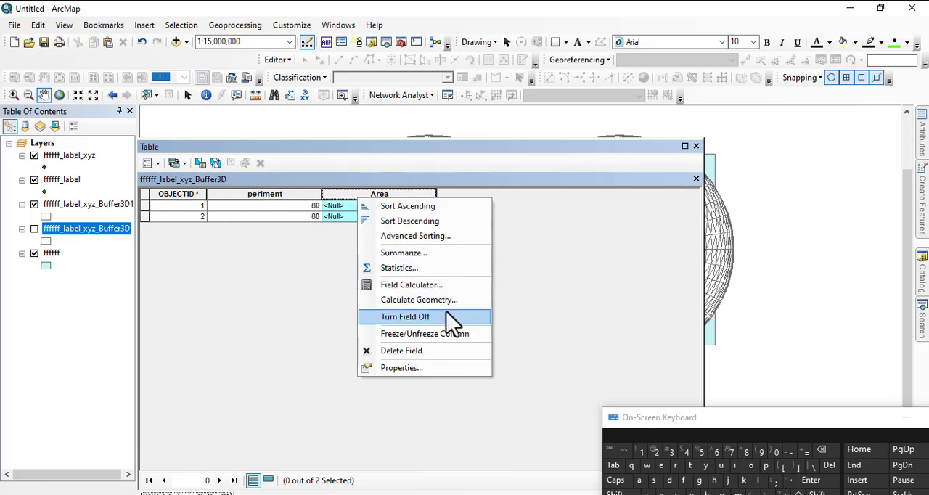
{"action": "left_click", "coordinate": [411, 299]}
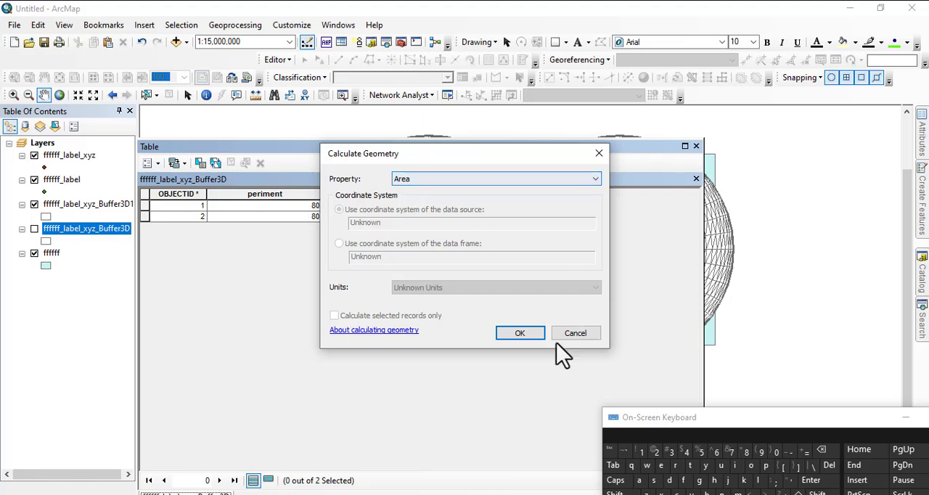
{"action": "left_click", "coordinate": [514, 345]}
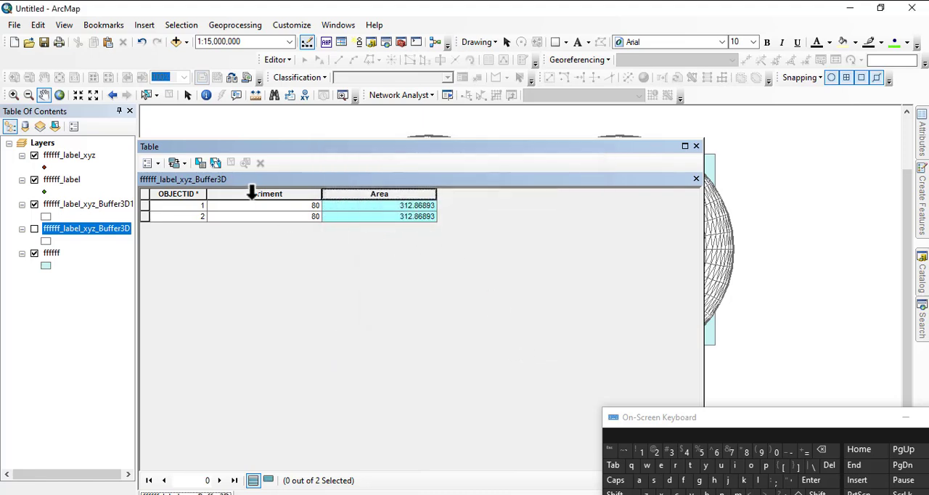
{"action": "left_click", "coordinate": [695, 147]}
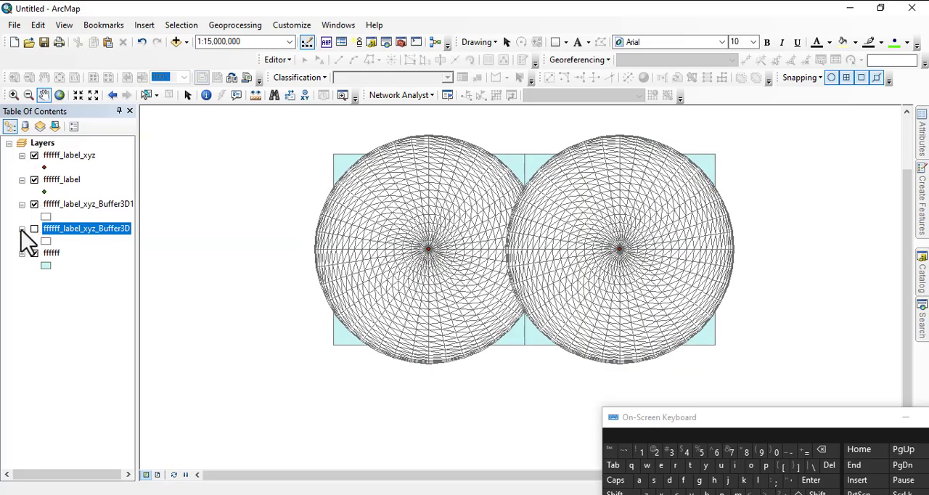
Open the attribute table of the ffffff_label_xyz_Buffer3D1 layer.
{"action": "left_click", "coordinate": [67, 206]}
{"action": "right_click", "coordinate": [67, 204]}
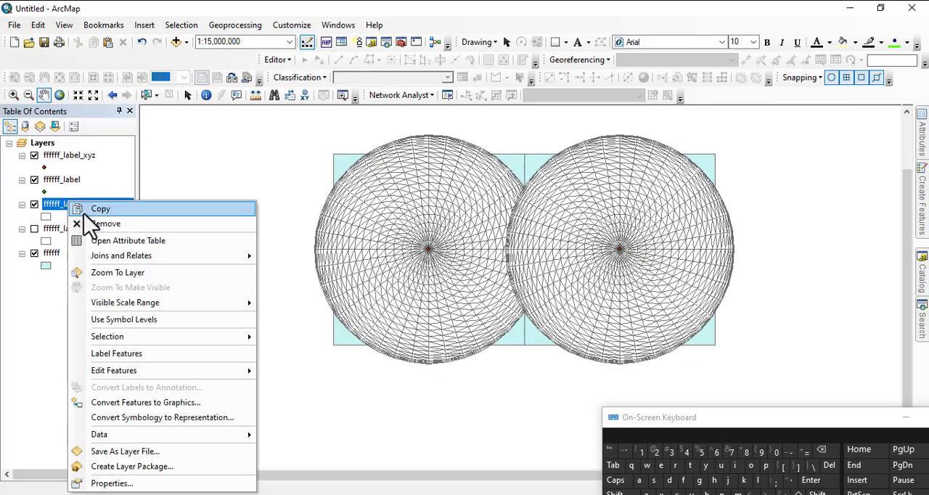
{"action": "left_click", "coordinate": [138, 241]}
{"action": "left_click", "coordinate": [150, 162]}
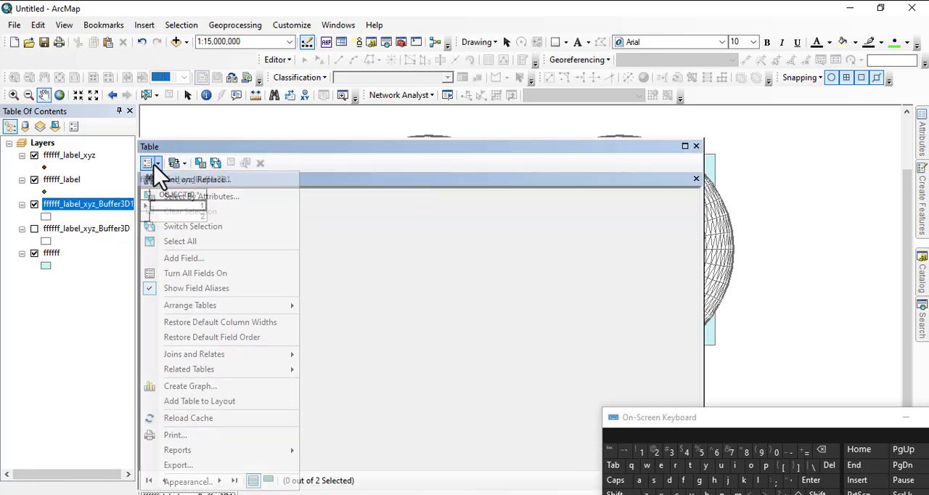
{"action": "left_click", "coordinate": [247, 225]}
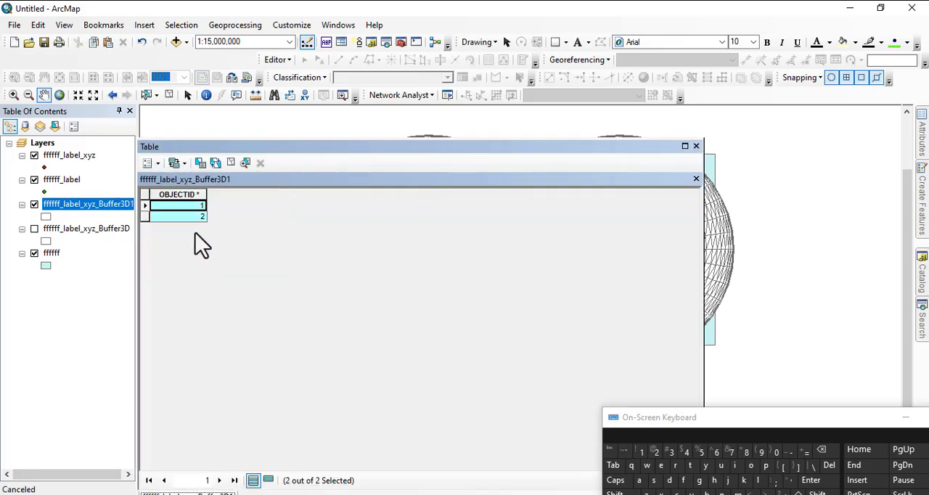
{"action": "left_click", "coordinate": [153, 207]}
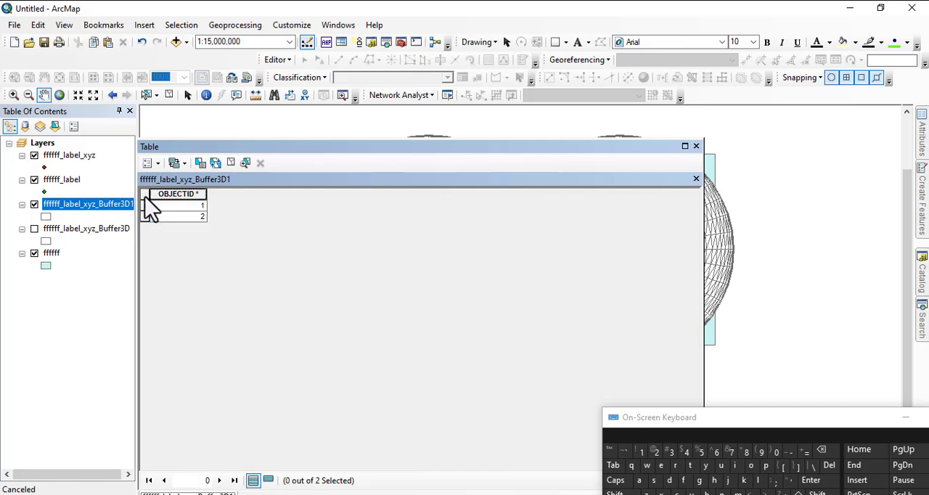
Add a Short Integer field named "periment" to the ffffff_label_xyz_Buffer3D1 attribute table.
{"action": "left_click", "coordinate": [149, 163]}
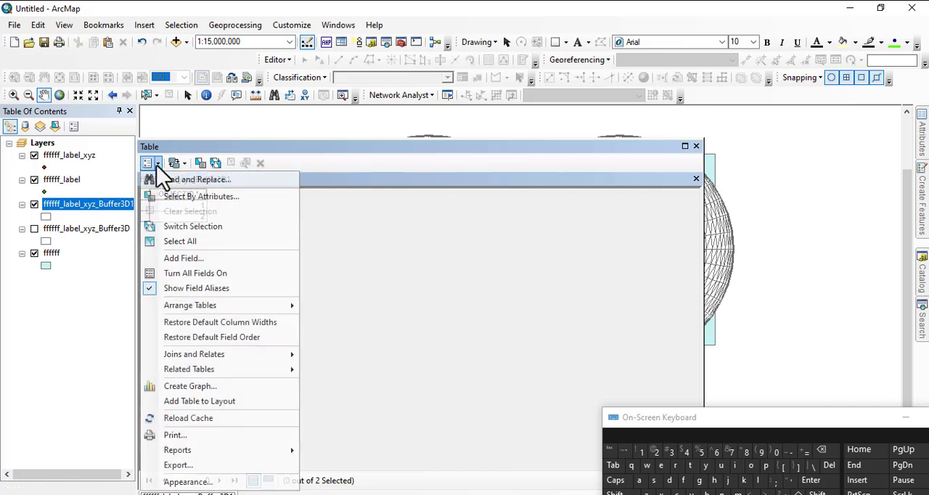
{"action": "left_click", "coordinate": [185, 259]}
{"action": "type", "text": "perime"}
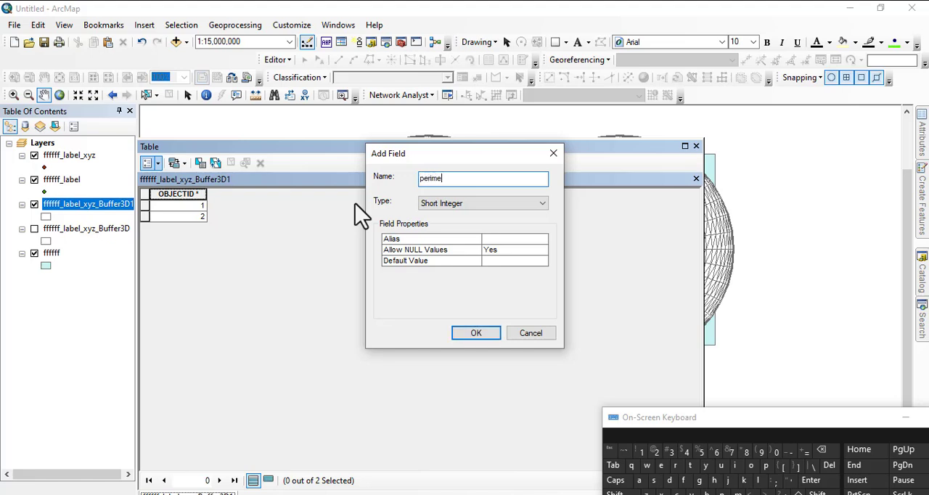
{"action": "type", "text": "nt"}
{"action": "key", "text": "Return"}
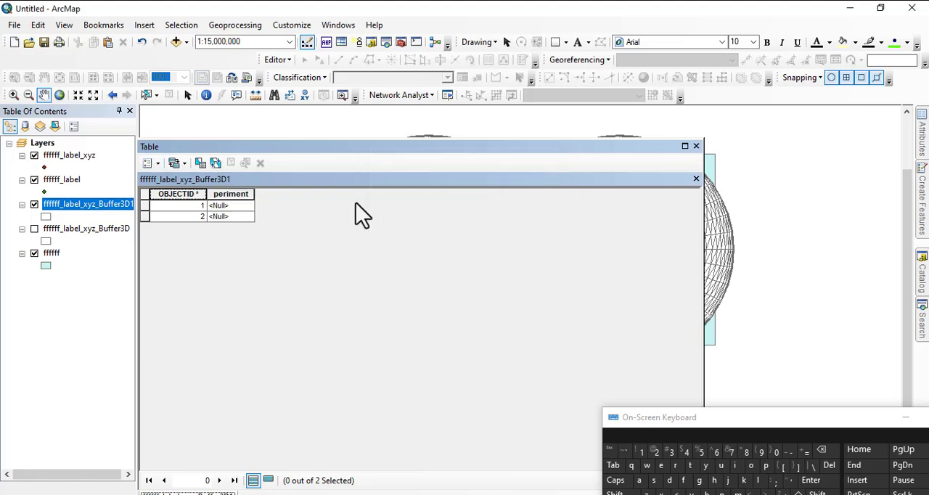
Fill the periment field of ffffff_label_xyz_Buffer3D1 with each feature's perimeter using Calculate Geometry.
{"action": "left_click", "coordinate": [218, 196]}
{"action": "right_click", "coordinate": [216, 198]}
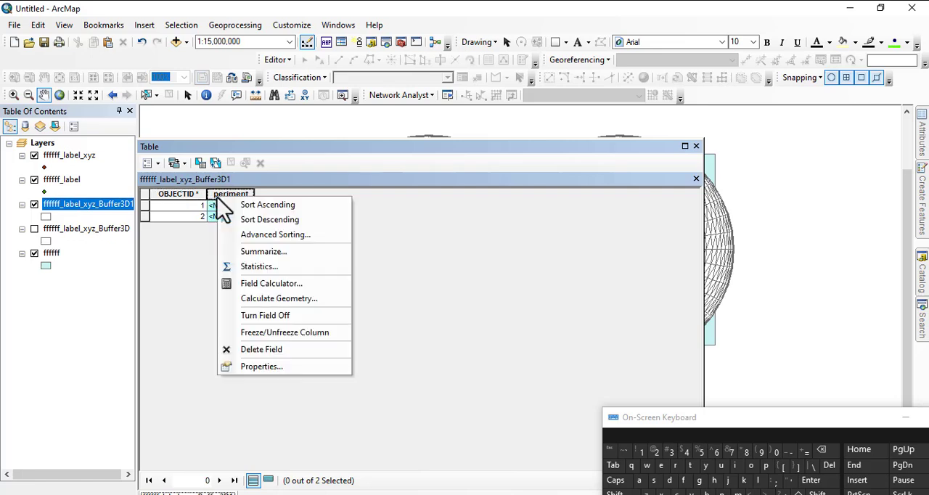
{"action": "left_click", "coordinate": [269, 302]}
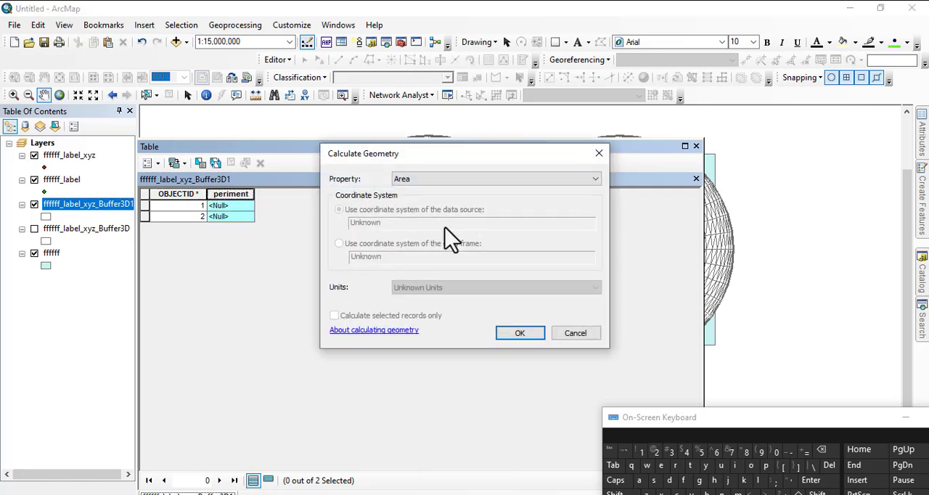
{"action": "left_click", "coordinate": [422, 180]}
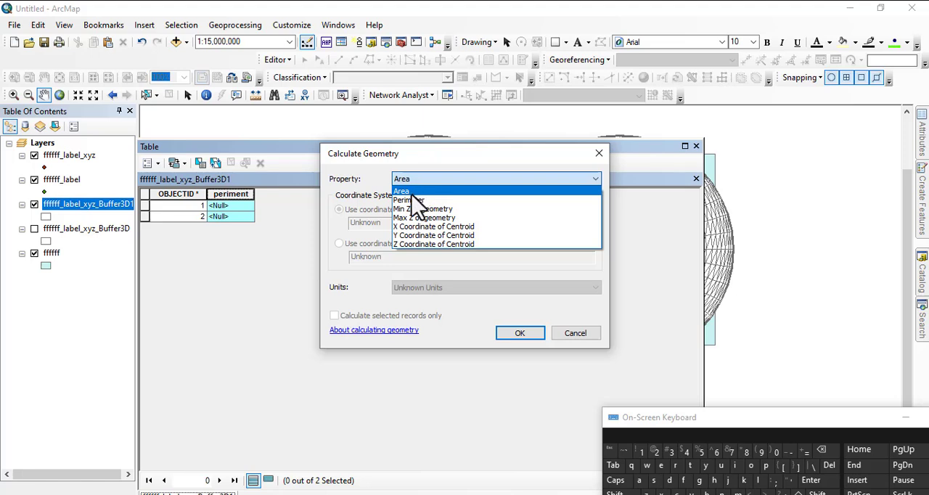
{"action": "left_click", "coordinate": [411, 201]}
{"action": "left_click", "coordinate": [517, 333]}
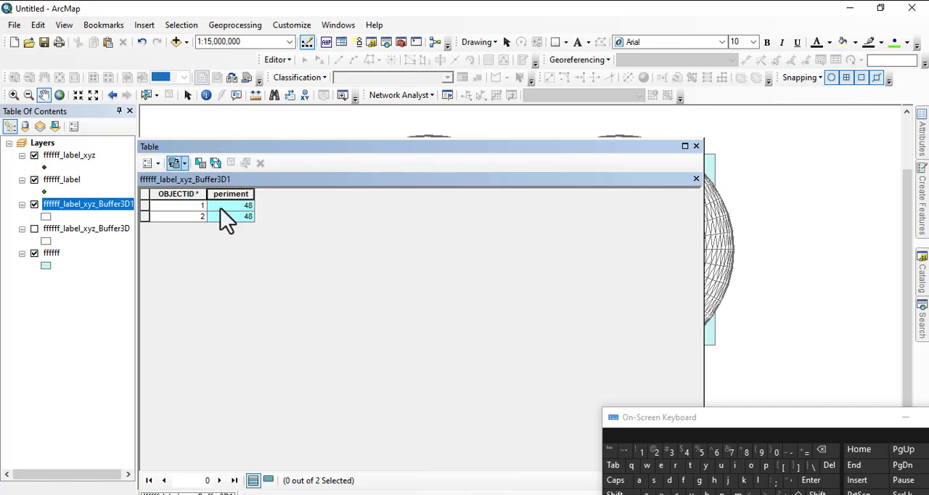
Add a Double field named "area" to the ffffff_label_xyz_Buffer3D1 attribute table.
{"action": "left_click", "coordinate": [158, 164]}
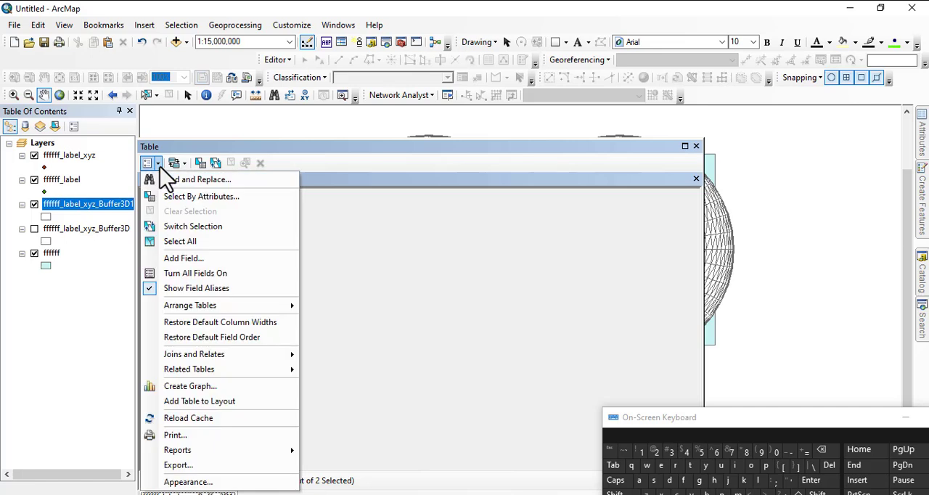
{"action": "left_click", "coordinate": [190, 262]}
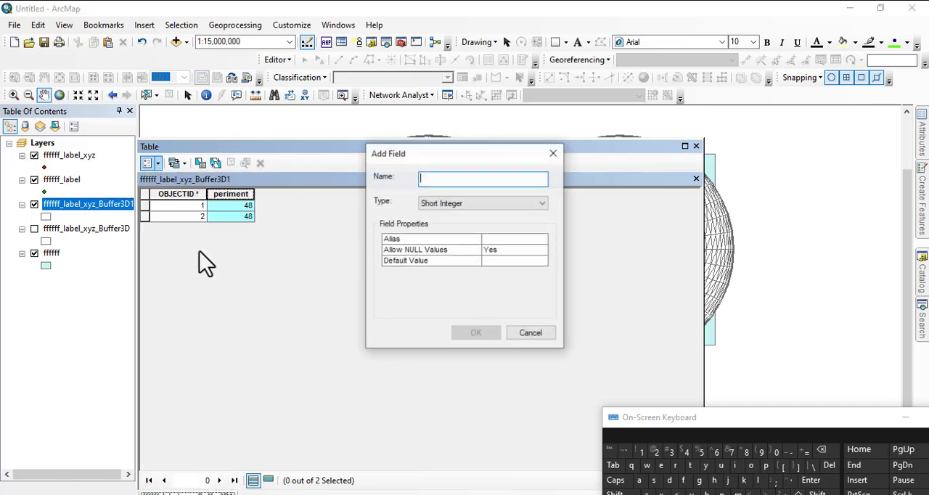
{"action": "type", "text": "area"}
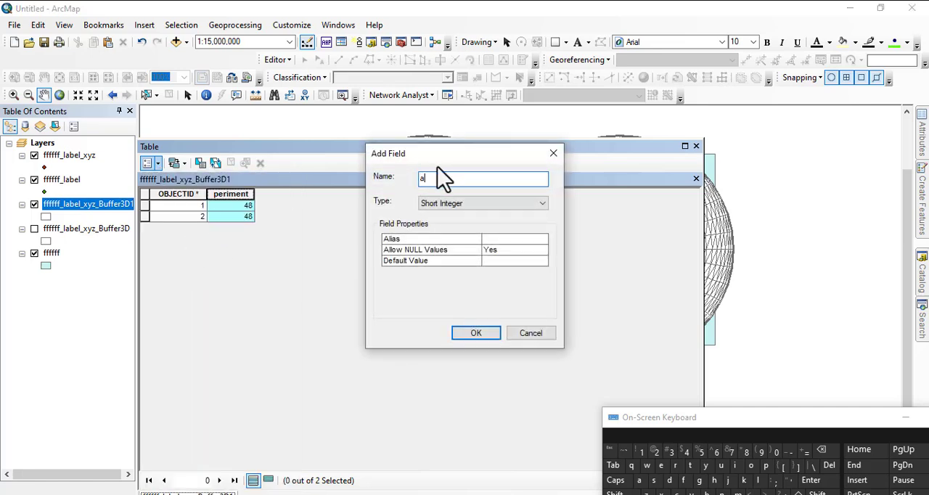
{"action": "left_click", "coordinate": [442, 204]}
{"action": "left_click", "coordinate": [444, 244]}
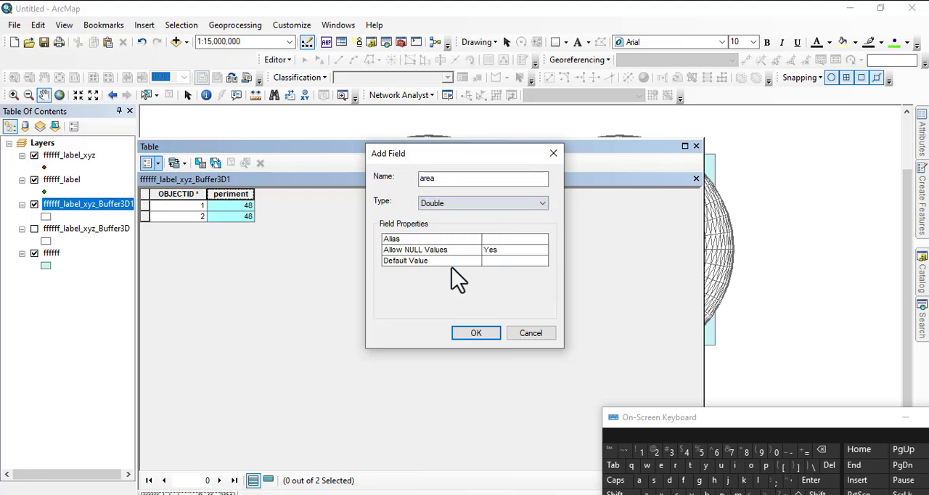
{"action": "left_click", "coordinate": [475, 334]}
Fill the area field of ffffff_label_xyz_Buffer3D1 with each feature's area using Calculate Geometry.
{"action": "left_click", "coordinate": [305, 196]}
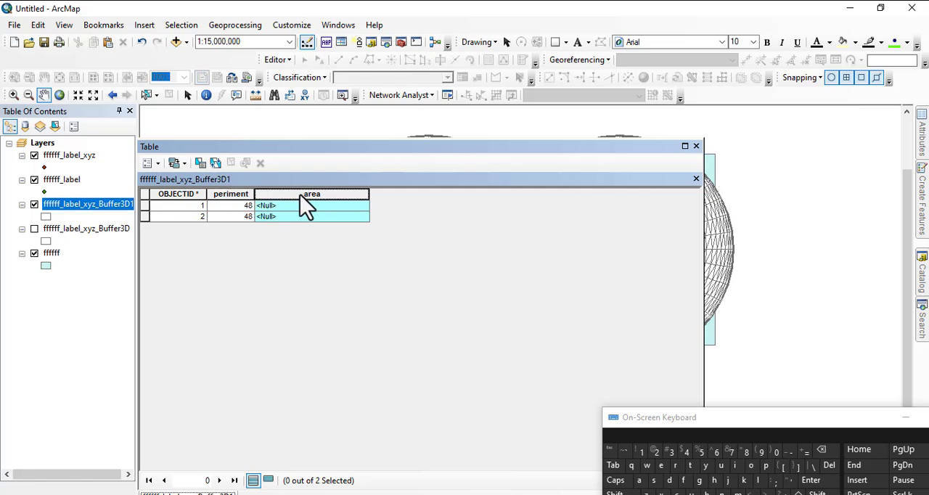
{"action": "right_click", "coordinate": [301, 196]}
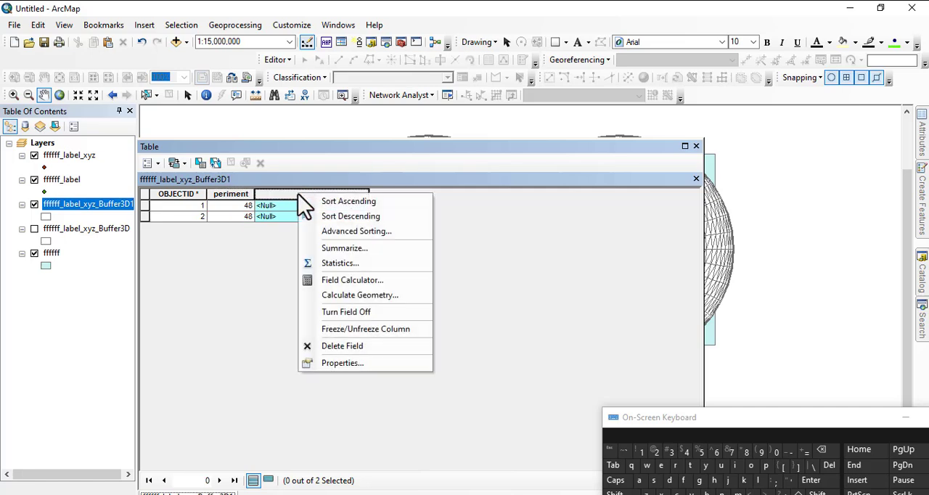
{"action": "left_click", "coordinate": [349, 297]}
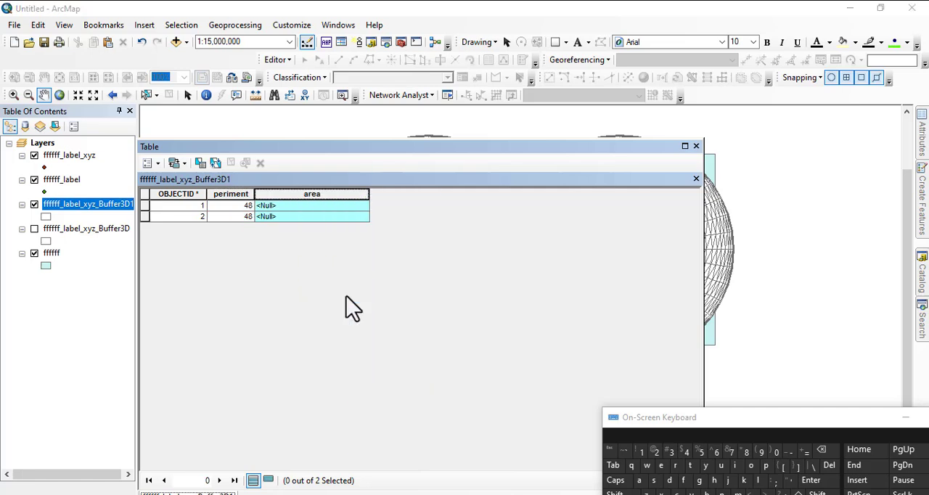
{"action": "left_click", "coordinate": [518, 334]}
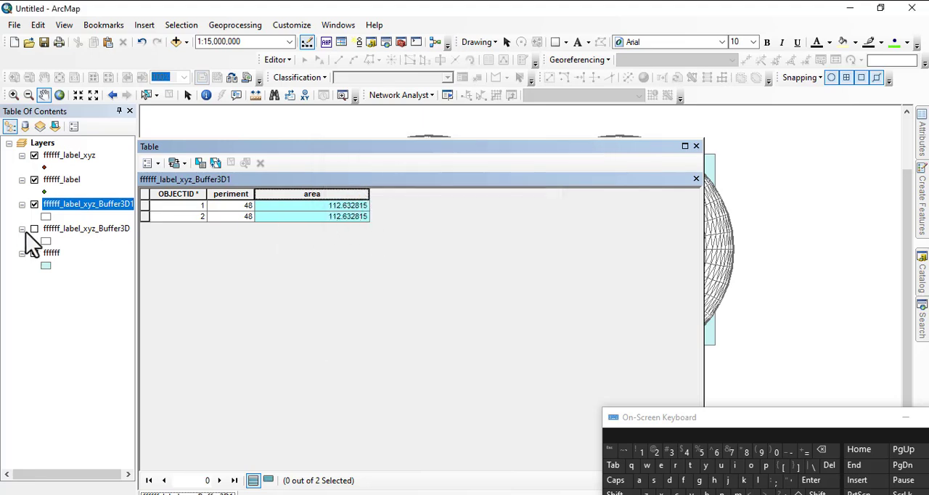
Compare the perimeter and area values in the ffffff_label_xyz_Buffer3D and ffffff_label_xyz_Buffer3D1 attribute tables, and close the table window.
{"action": "right_click", "coordinate": [83, 231]}
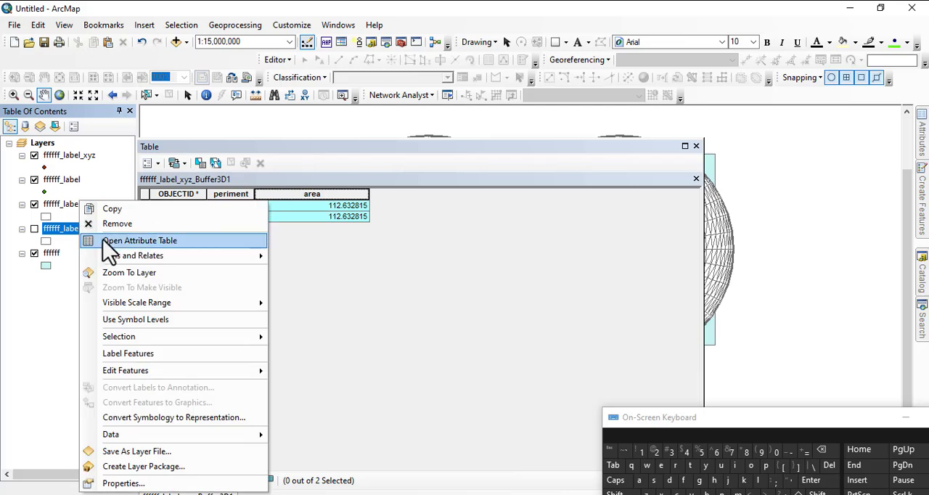
{"action": "left_click", "coordinate": [128, 242]}
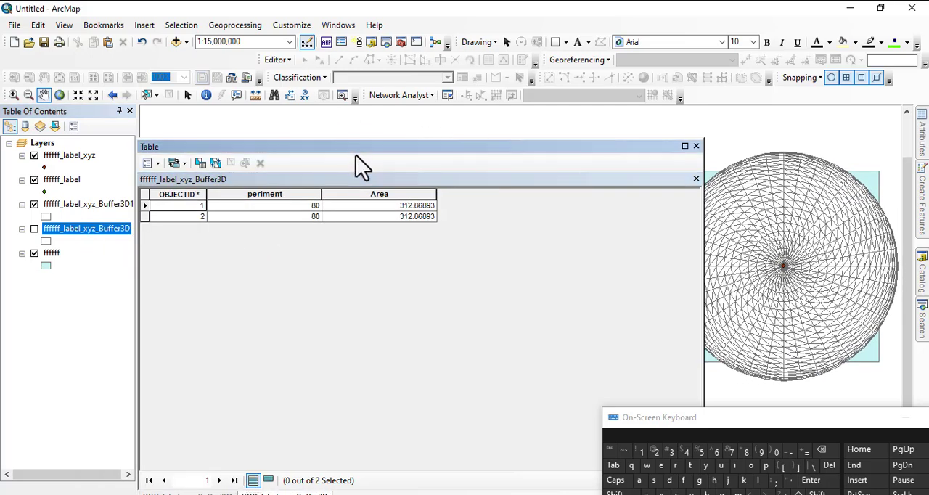
{"action": "left_click_drag", "start_coordinate": [350, 147], "coordinate": [458, 245]}
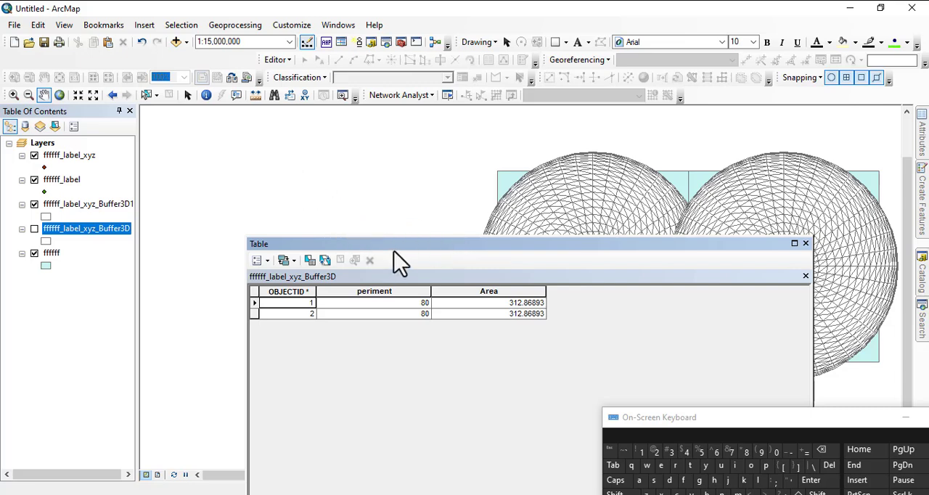
{"action": "left_click_drag", "start_coordinate": [394, 251], "coordinate": [276, 188]}
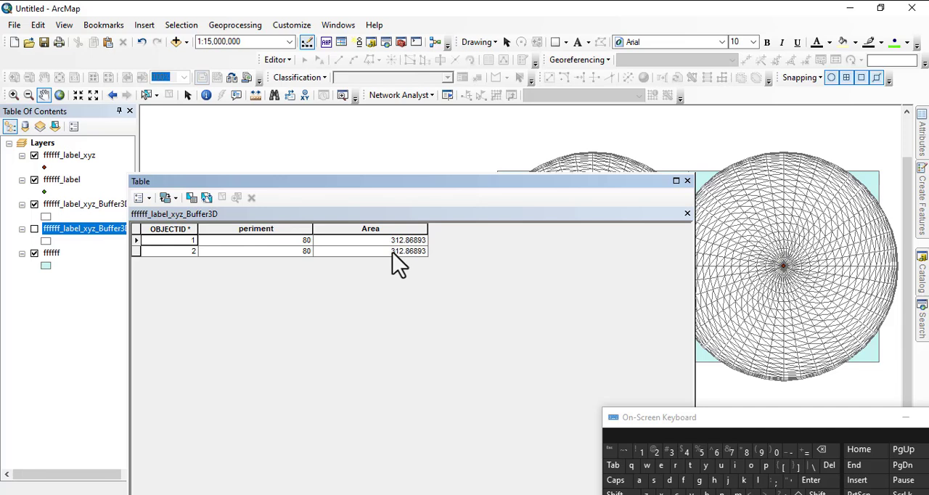
{"action": "right_click", "coordinate": [67, 204]}
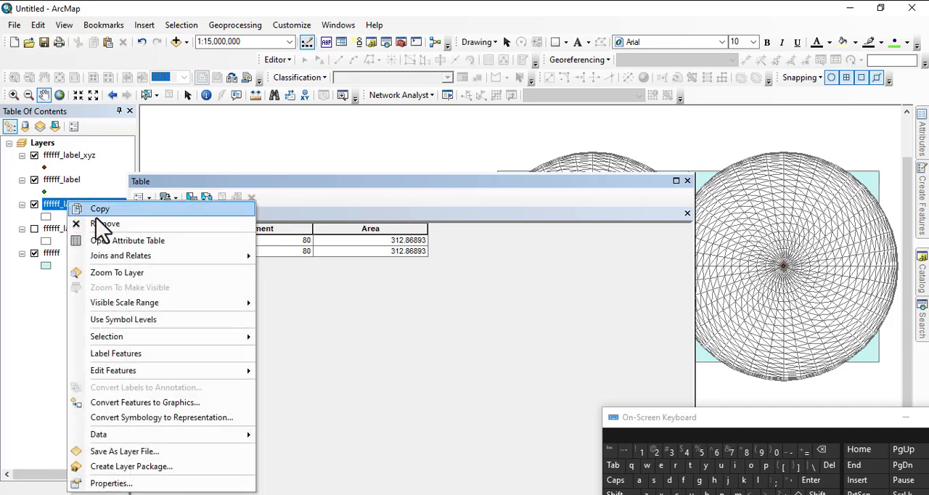
{"action": "left_click", "coordinate": [128, 240]}
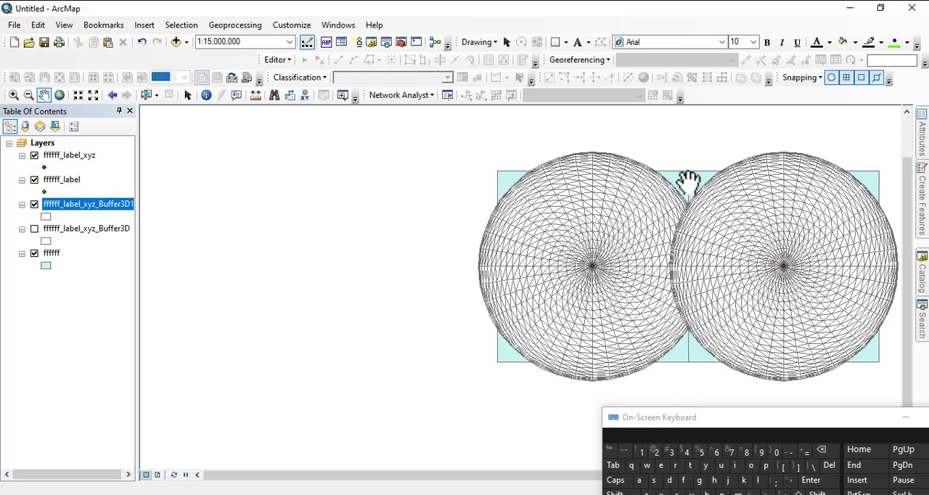
{"action": "left_click", "coordinate": [688, 181]}
Search the tools for "add z information" and open the Add Z Information tool from 3D Analyst.
{"action": "left_click_drag", "start_coordinate": [853, 419], "coordinate": [480, 390]}
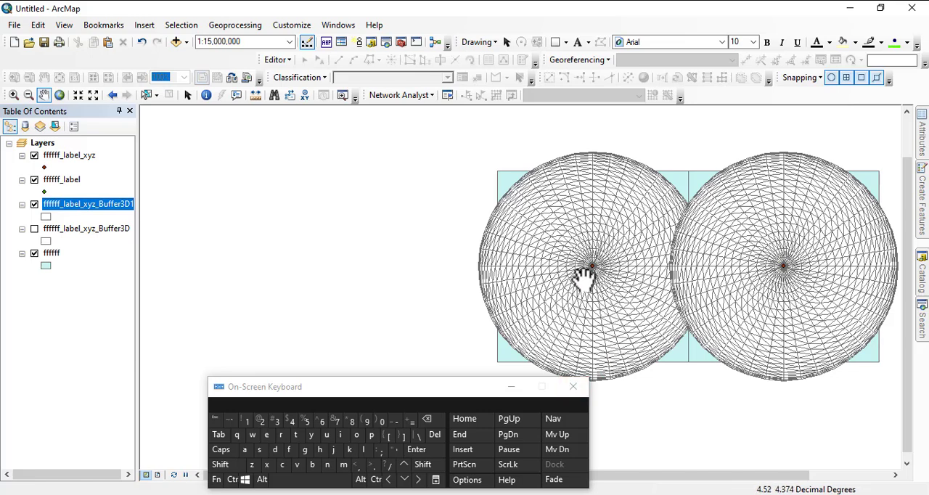
{"action": "left_click_drag", "start_coordinate": [587, 276], "coordinate": [405, 260]}
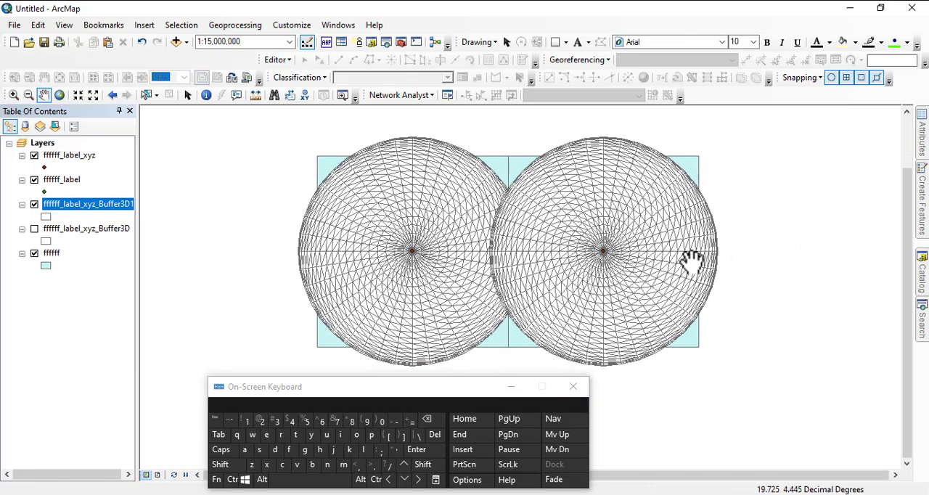
{"action": "left_click", "coordinate": [920, 325]}
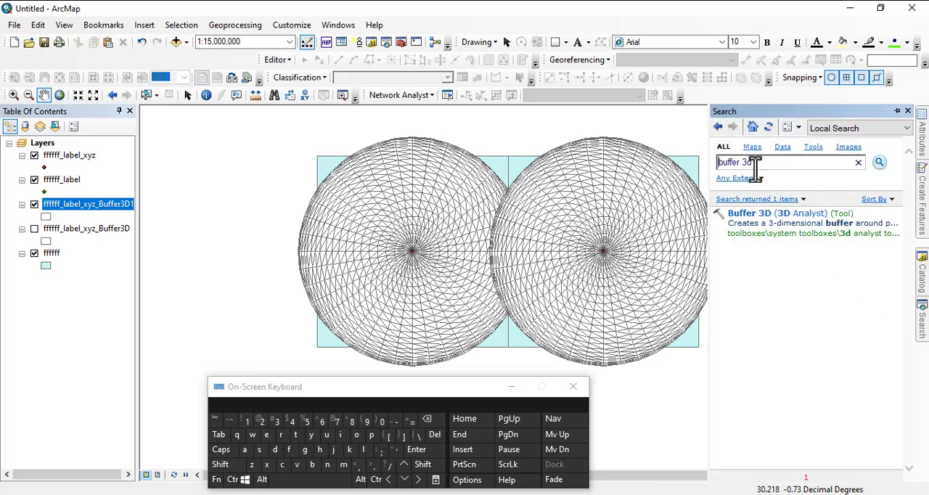
{"action": "left_click_drag", "start_coordinate": [759, 167], "coordinate": [600, 172]}
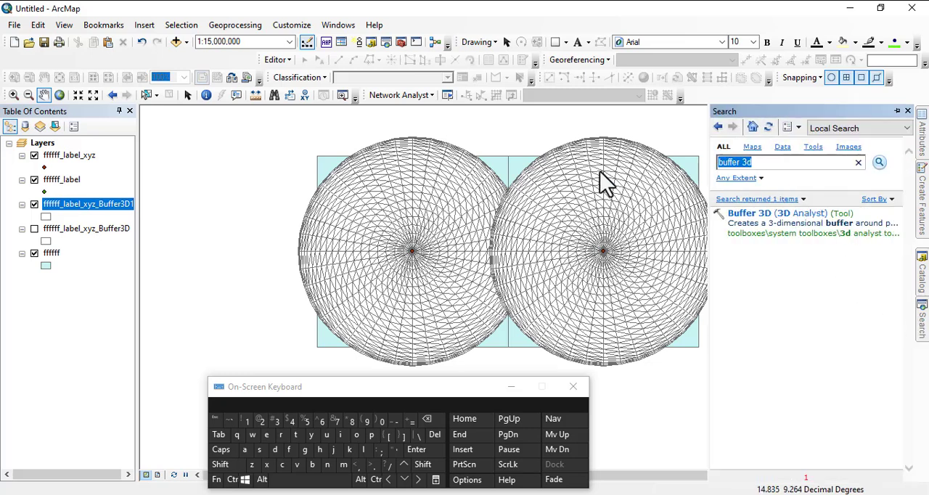
{"action": "type", "text": "add"}
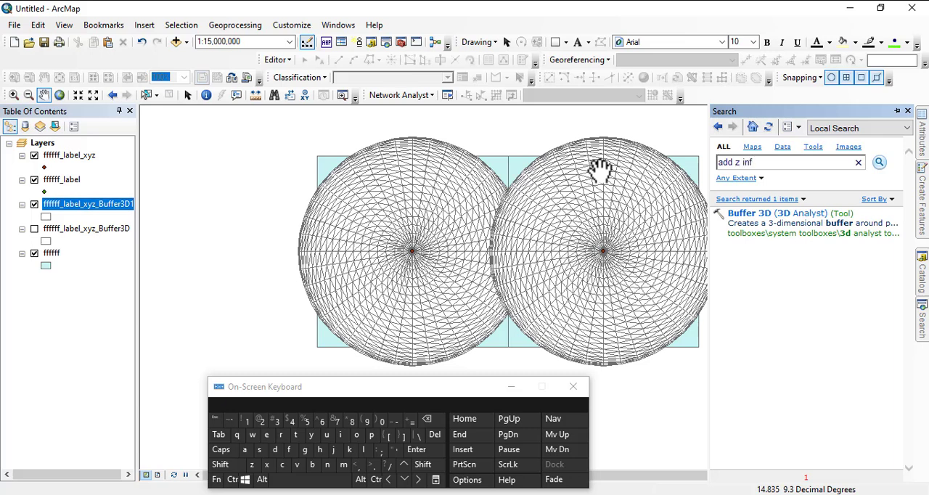
{"action": "type", "text": " z inf"}
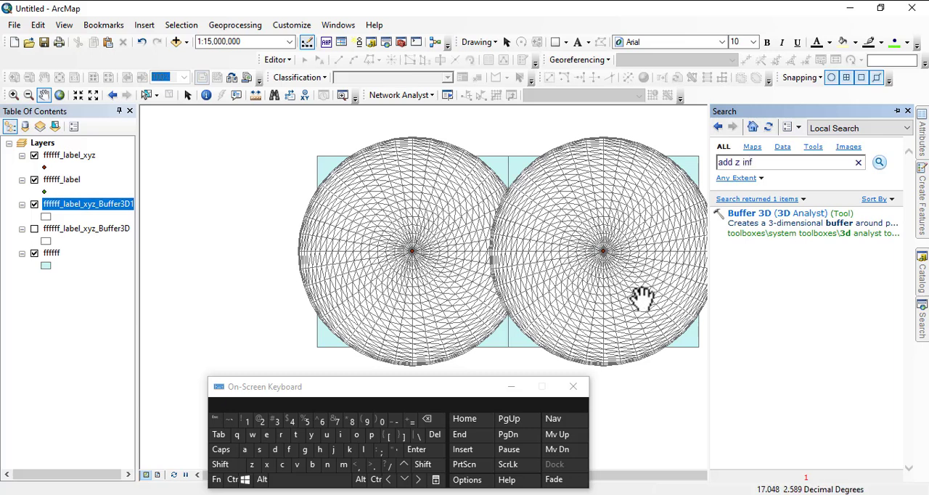
{"action": "left_click", "coordinate": [357, 436]}
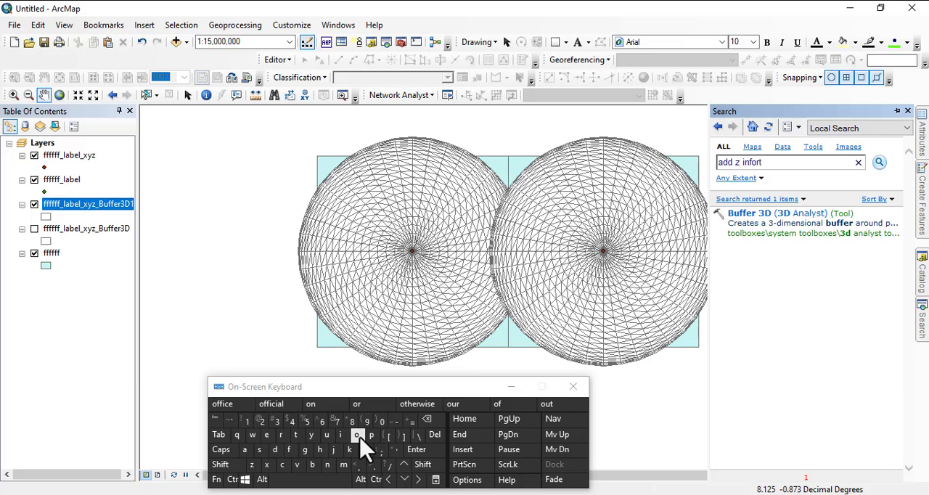
{"action": "left_click", "coordinate": [339, 435]}
{"action": "left_click", "coordinate": [356, 435]}
{"action": "left_click", "coordinate": [320, 450]}
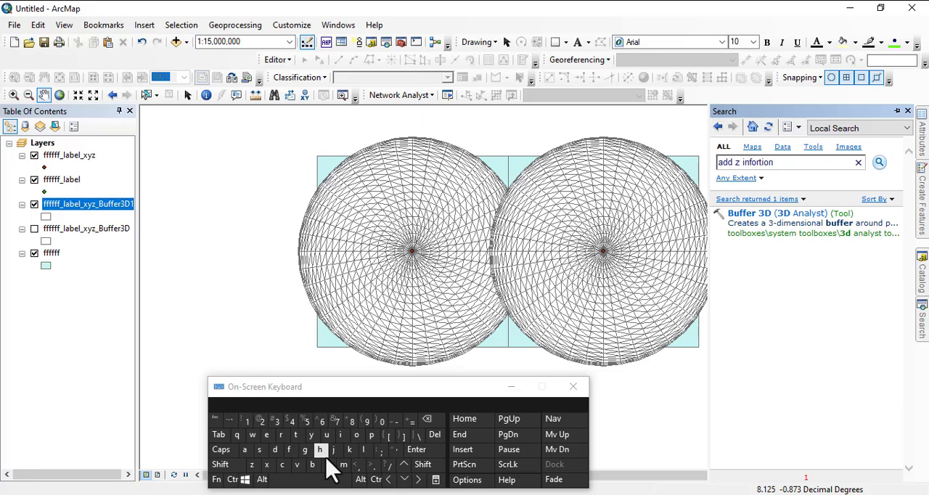
{"action": "key", "text": "Return"}
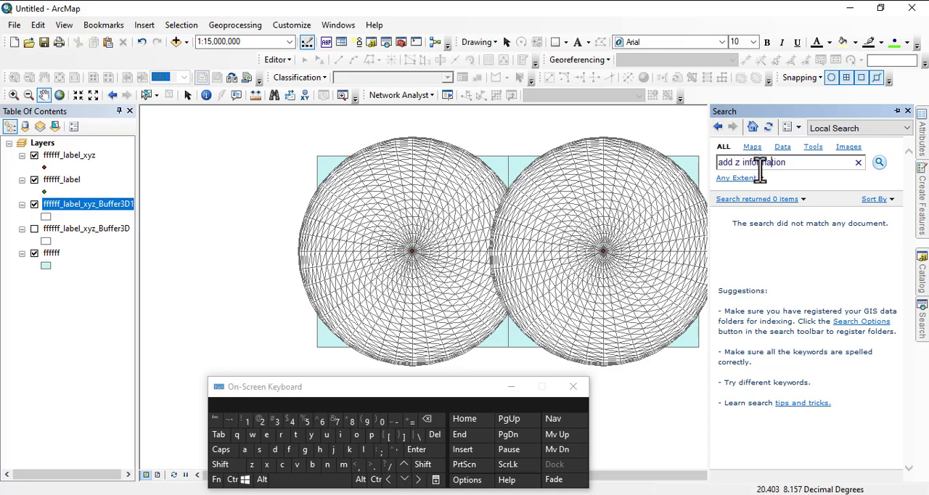
{"action": "left_click", "coordinate": [878, 163]}
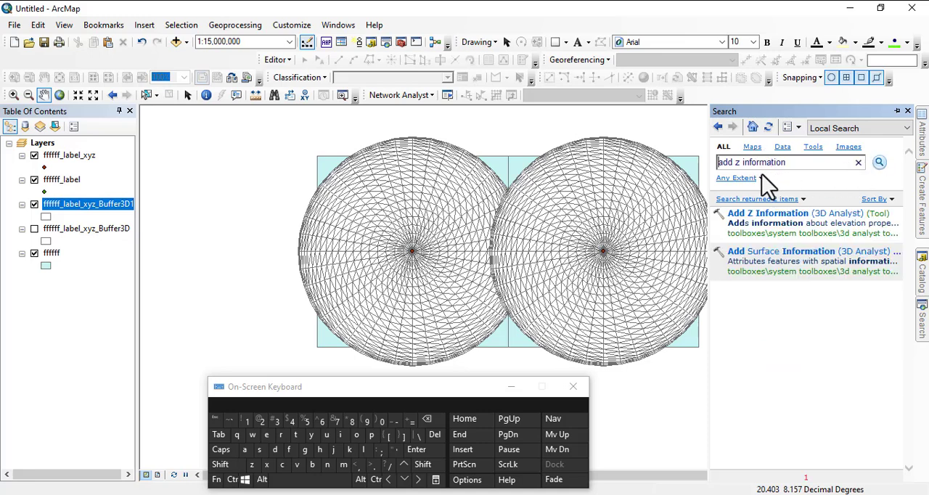
{"action": "left_click", "coordinate": [793, 216]}
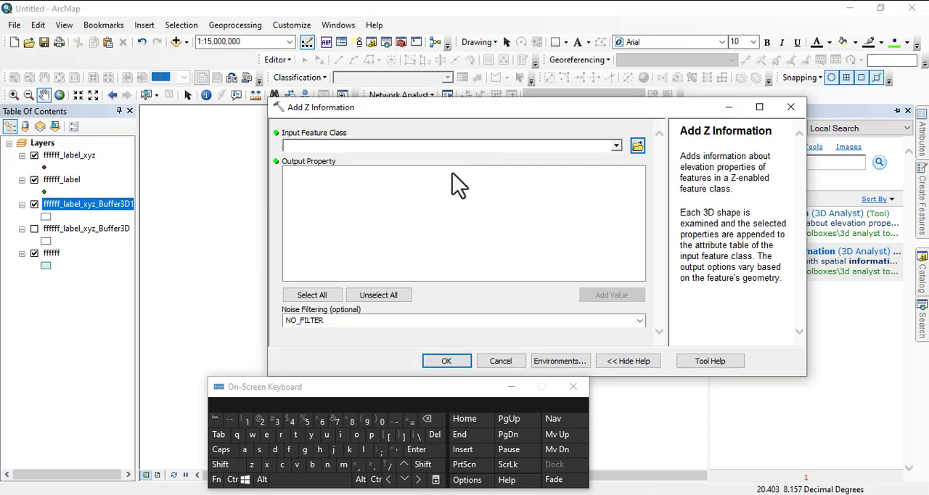
{"action": "left_click", "coordinate": [616, 146]}
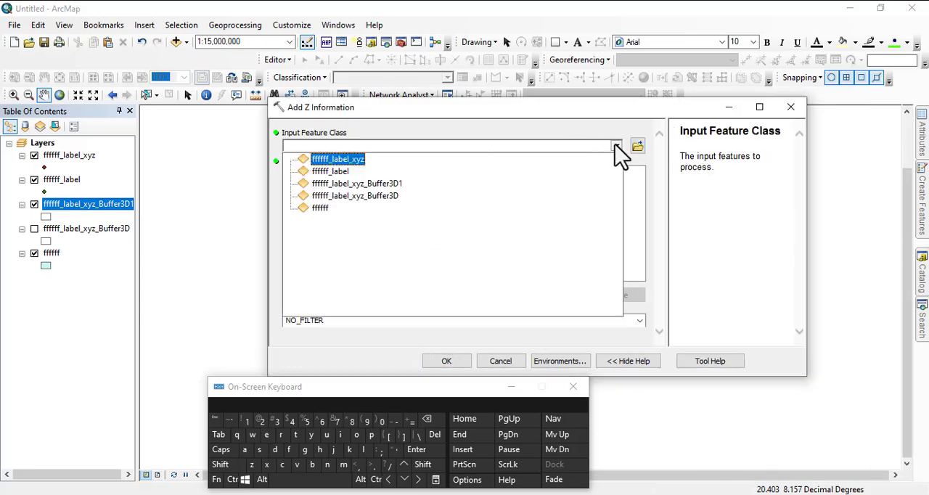
{"action": "left_click", "coordinate": [340, 163]}
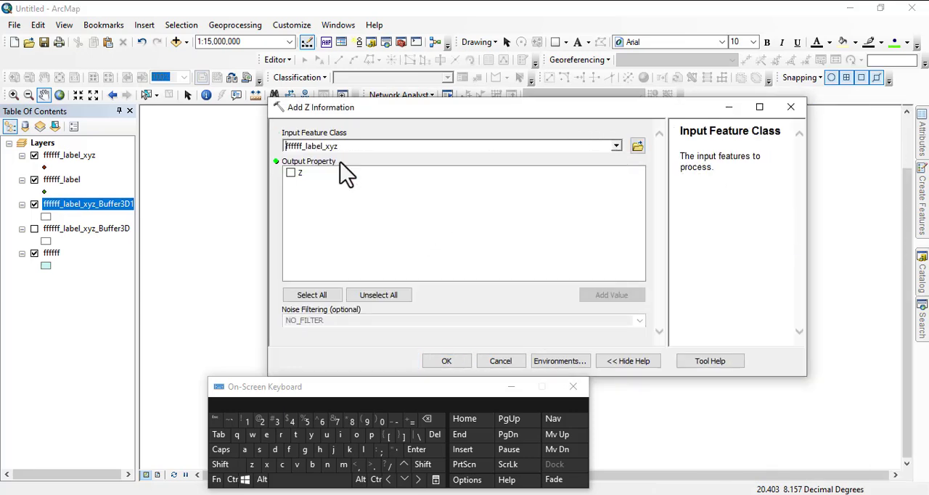
{"action": "left_click", "coordinate": [290, 172]}
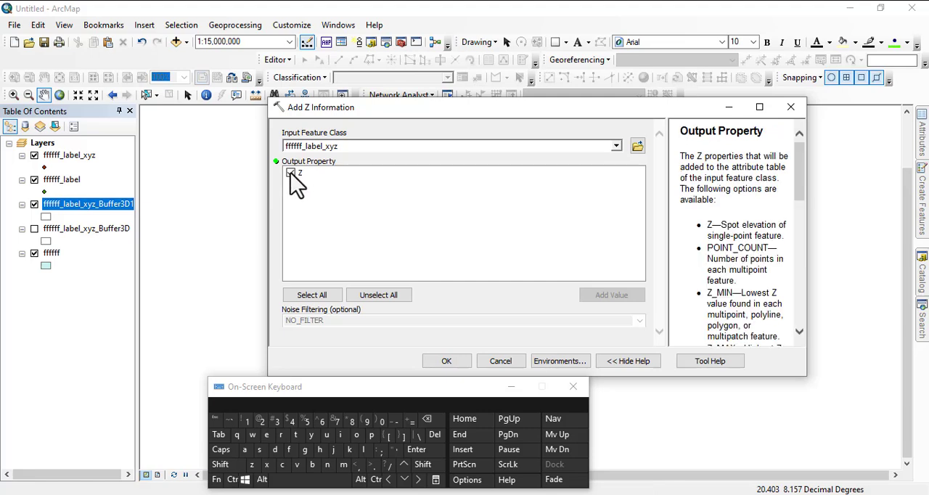
{"action": "left_click", "coordinate": [290, 172]}
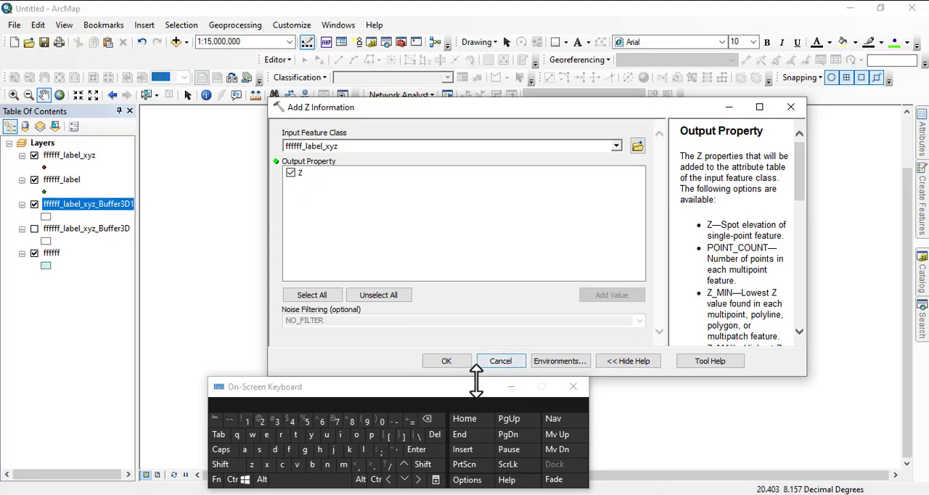
{"action": "left_click_drag", "start_coordinate": [462, 398], "coordinate": [393, 278]}
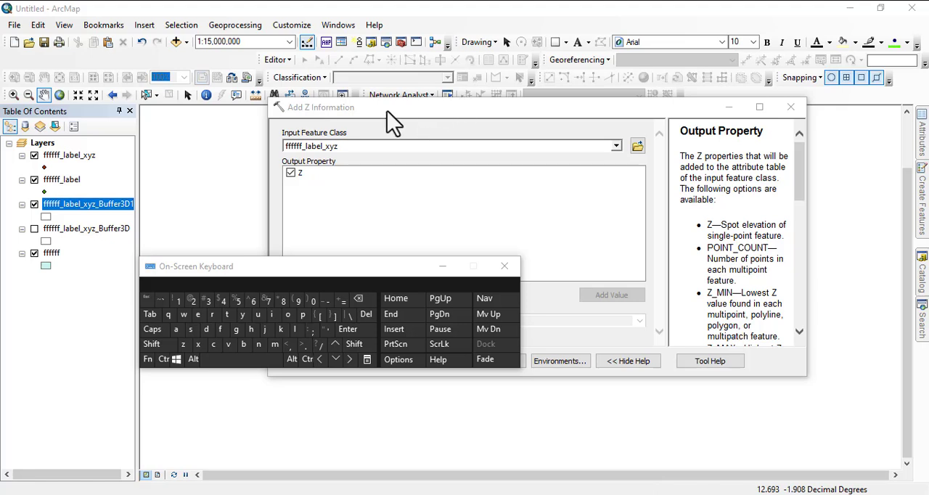
{"action": "left_click", "coordinate": [290, 173]}
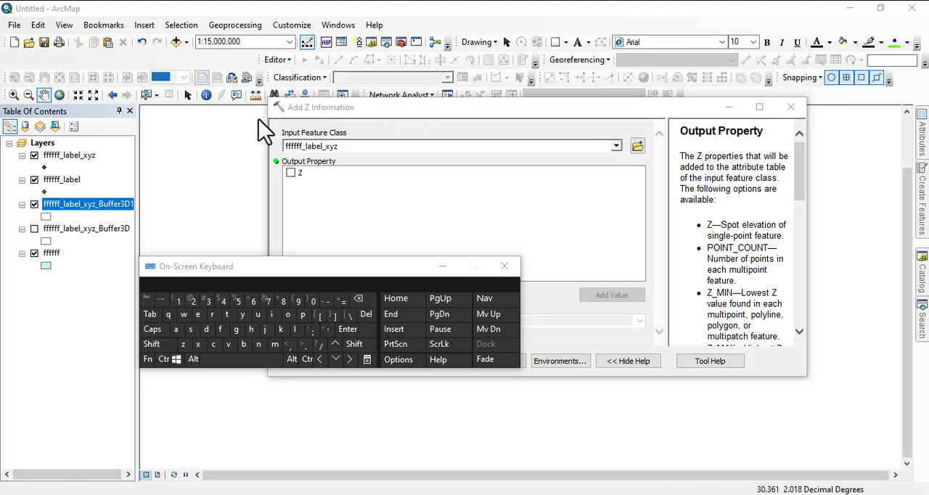
Set ffffff_label_xyz_Buffer3D1 as the input feature class of Add Z Information and uncover the output property list.
{"action": "left_click", "coordinate": [616, 146]}
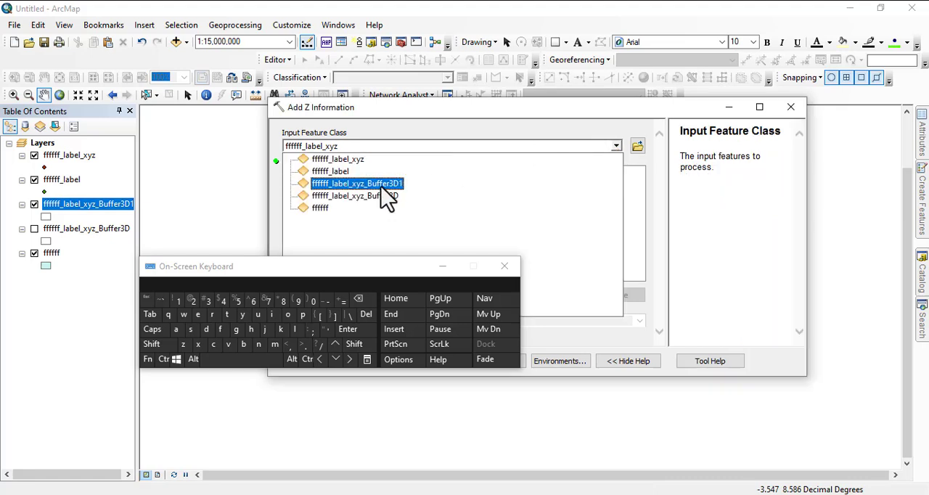
{"action": "left_click", "coordinate": [363, 185]}
{"action": "left_click", "coordinate": [308, 266]}
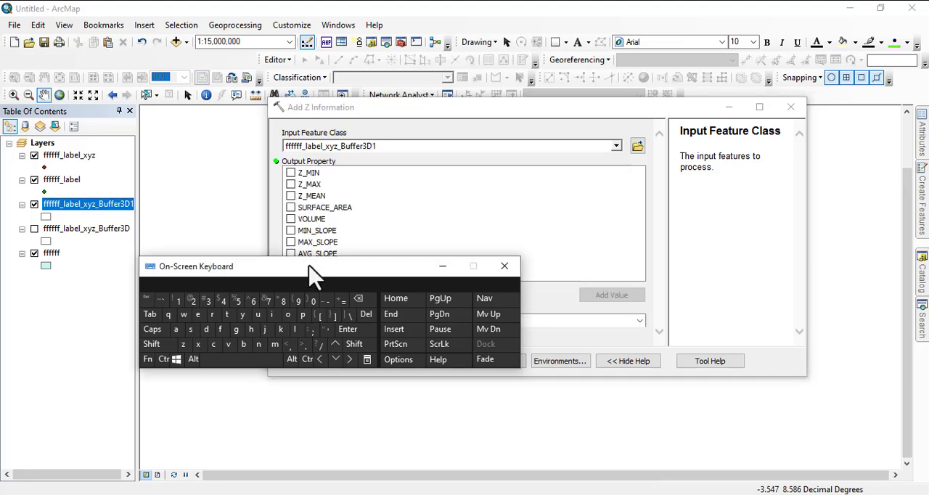
{"action": "left_click_drag", "start_coordinate": [313, 274], "coordinate": [331, 406]}
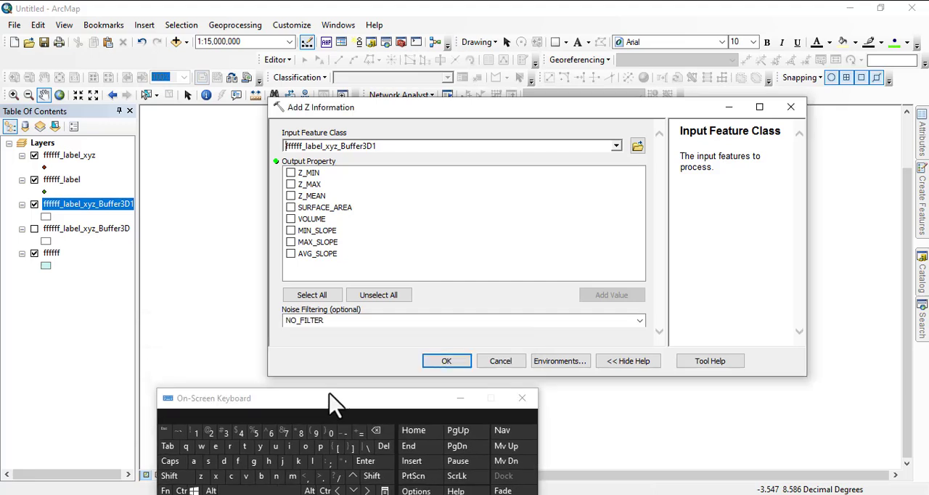
Include every output property from Z_MIN to AVG_SLOPE, including SURFACE_AREA and VOLUME, and run Add Z Information with NO_FILTER.
{"action": "left_click", "coordinate": [290, 173]}
{"action": "left_click", "coordinate": [291, 185]}
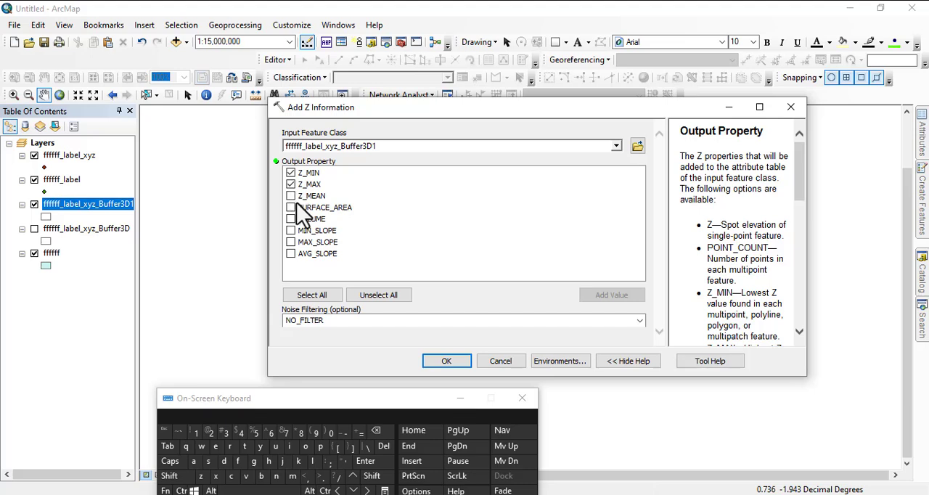
{"action": "left_click", "coordinate": [290, 196]}
{"action": "left_click", "coordinate": [290, 208]}
{"action": "left_click", "coordinate": [291, 219]}
{"action": "left_click", "coordinate": [291, 230]}
{"action": "left_click", "coordinate": [290, 242]}
{"action": "left_click", "coordinate": [290, 254]}
{"action": "left_click", "coordinate": [307, 296]}
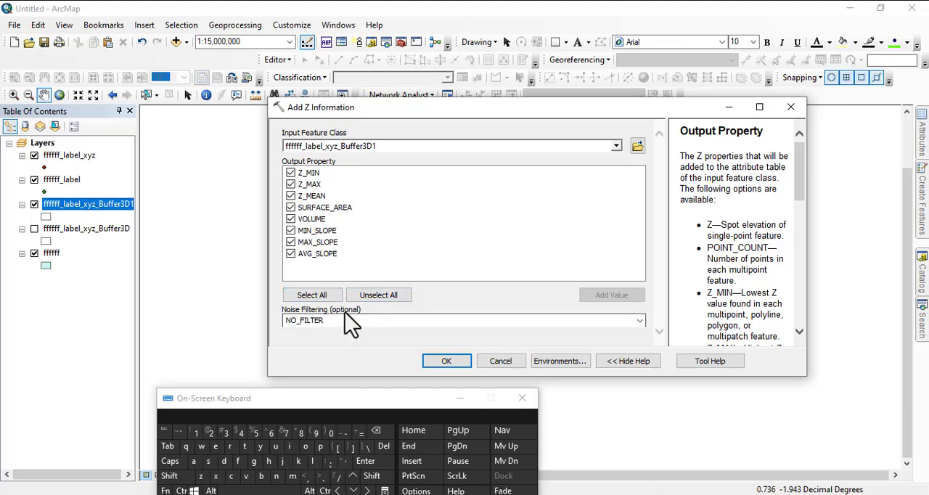
{"action": "left_click", "coordinate": [456, 361]}
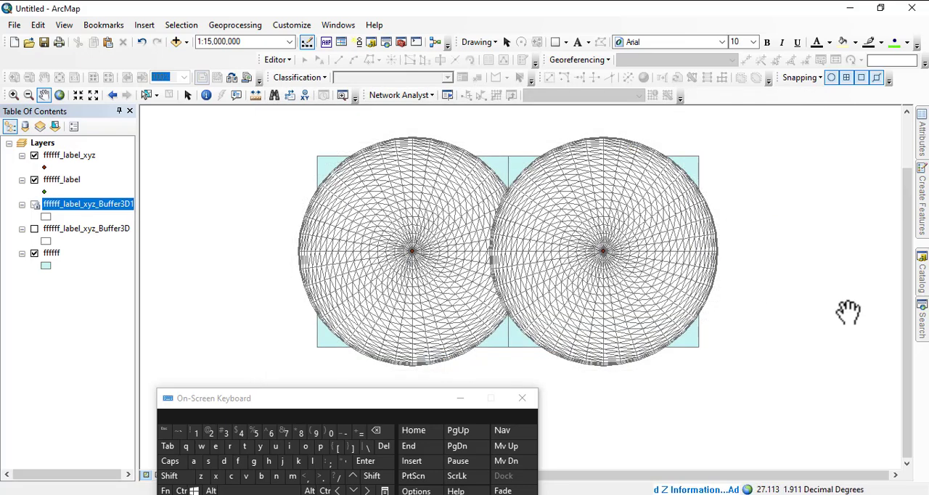
Run Add Z Information again on ffffff_label_xyz_Buffer3D with all output properties selected.
{"action": "left_click", "coordinate": [921, 319]}
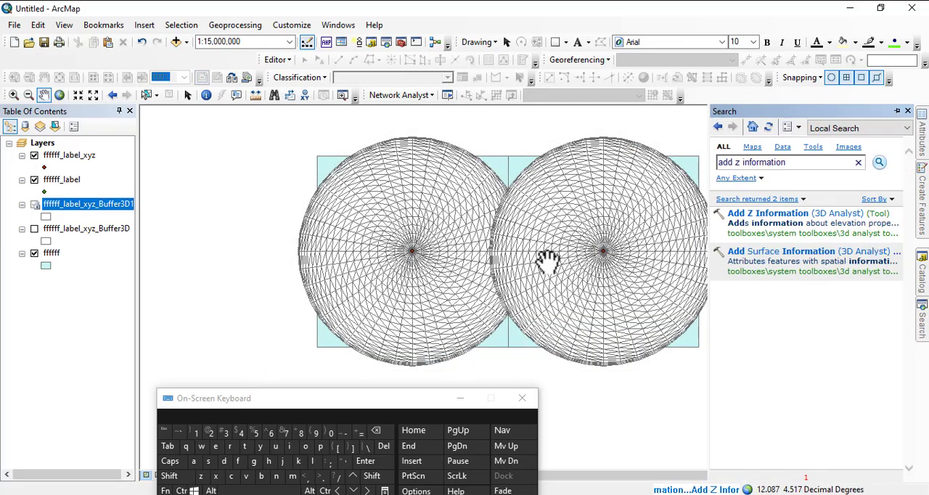
{"action": "left_click", "coordinate": [778, 220]}
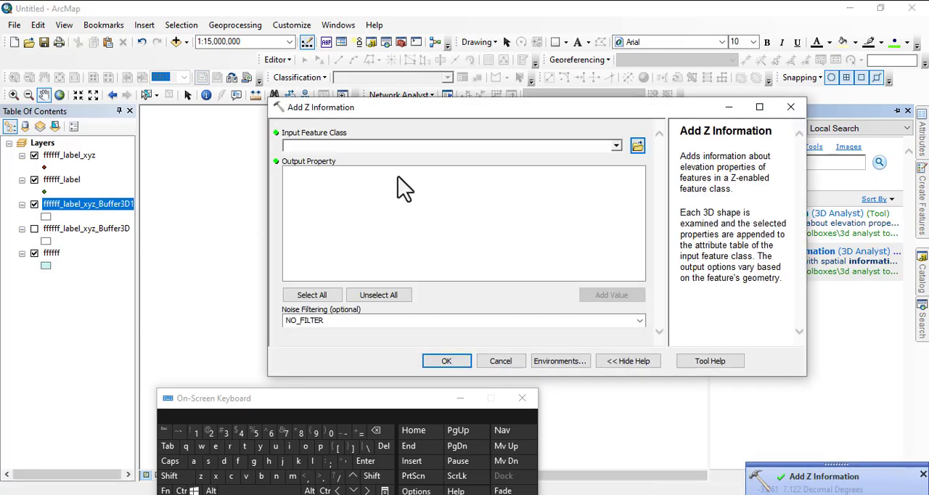
{"action": "left_click", "coordinate": [615, 146]}
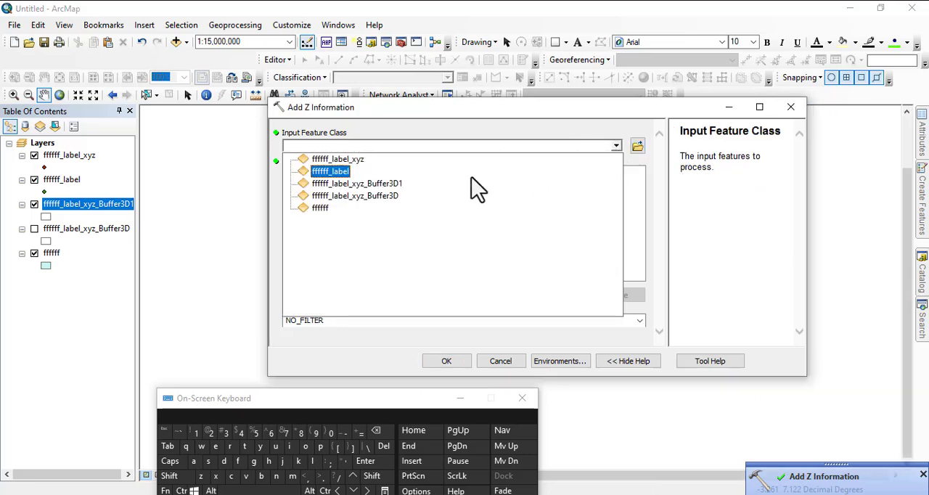
{"action": "left_click", "coordinate": [347, 201]}
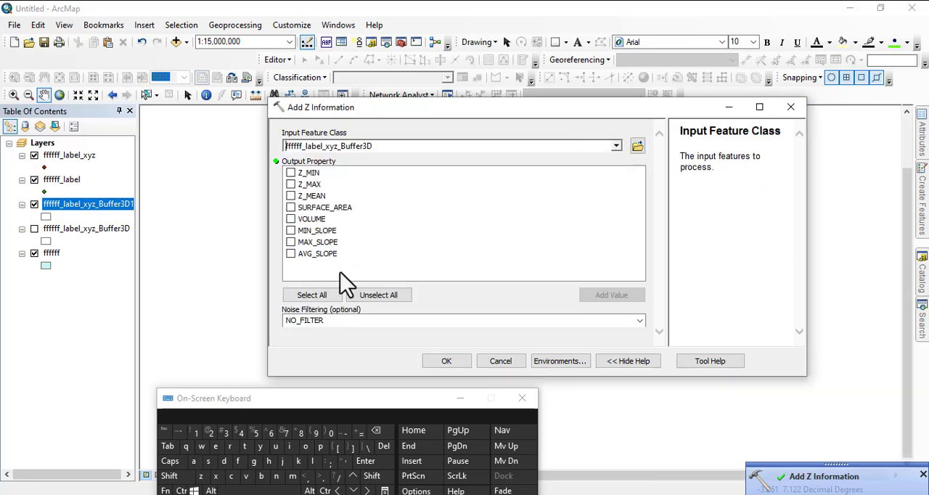
{"action": "left_click", "coordinate": [317, 294]}
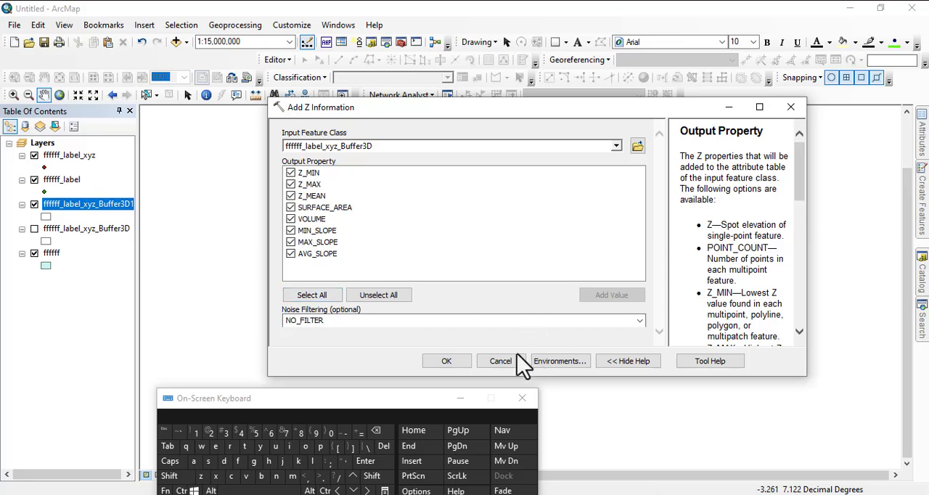
{"action": "left_click", "coordinate": [446, 362]}
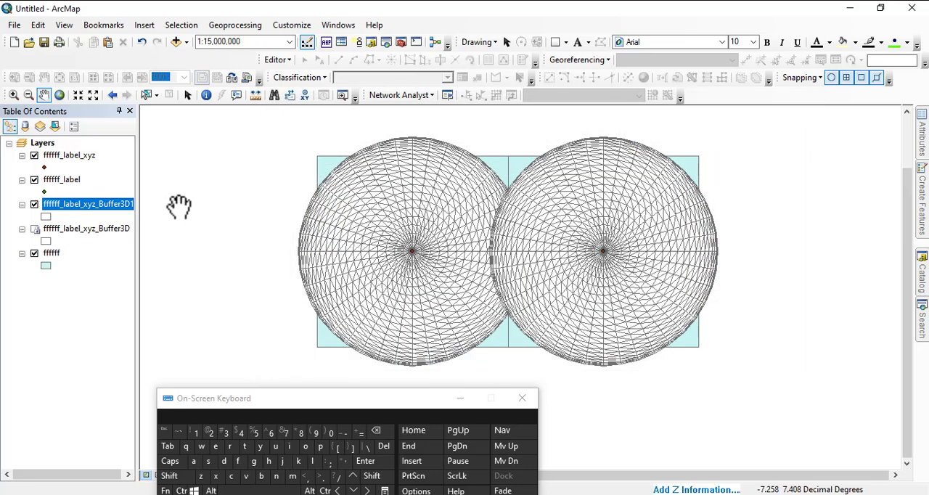
Open the ffffff_label_xyz_Buffer3D1 attribute table and examine its Z, surface area, volume and slope fields.
{"action": "right_click", "coordinate": [83, 211]}
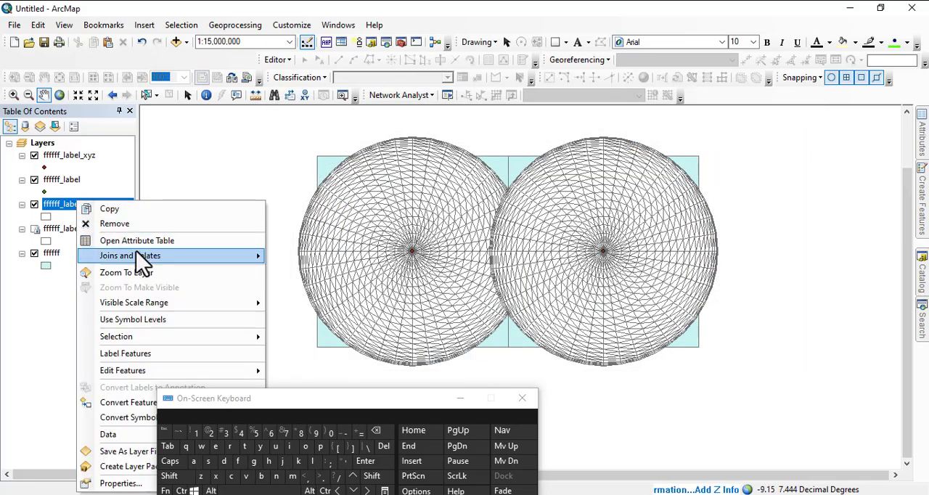
{"action": "left_click", "coordinate": [247, 240]}
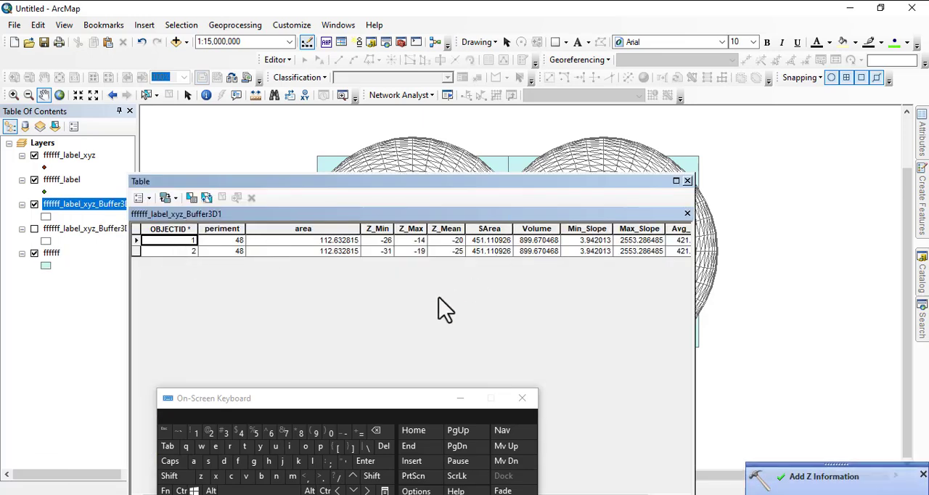
{"action": "left_click", "coordinate": [460, 397]}
{"action": "left_click_drag", "start_coordinate": [405, 182], "coordinate": [424, 97]}
{"action": "left_click_drag", "start_coordinate": [354, 417], "coordinate": [473, 414]}
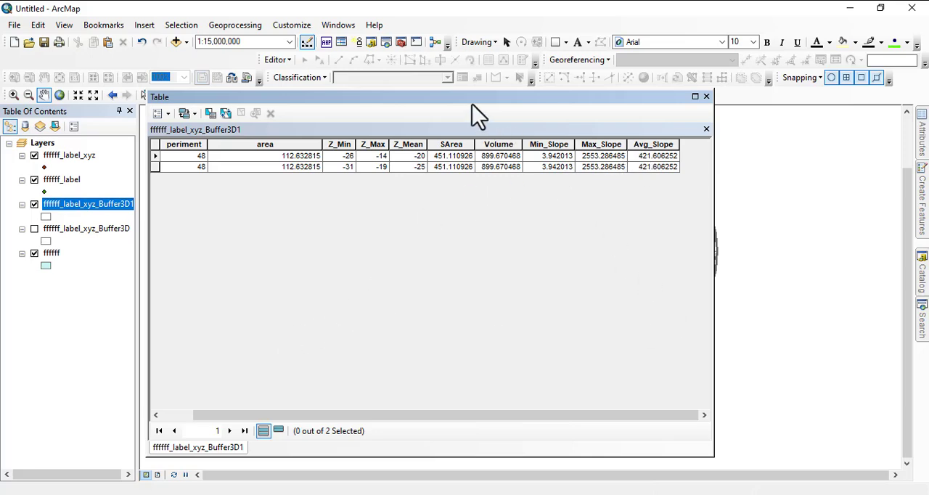
{"action": "left_click_drag", "start_coordinate": [472, 101], "coordinate": [493, 281]}
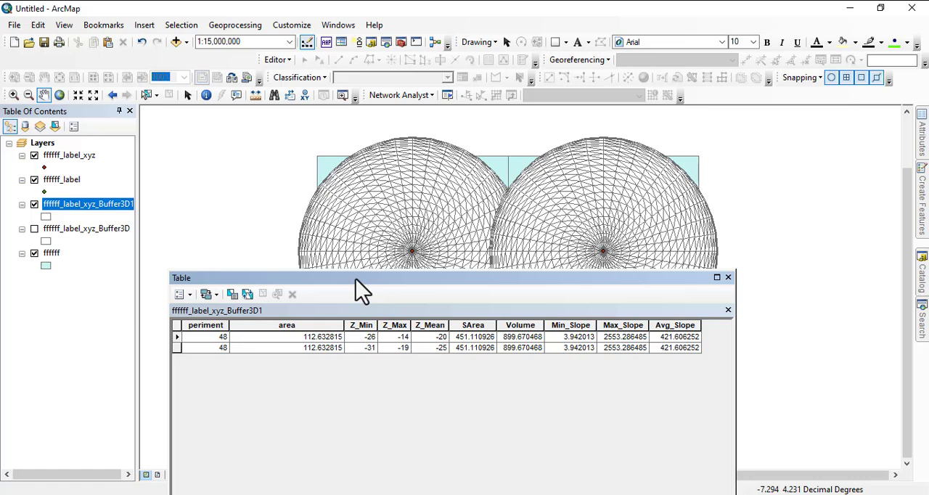
{"action": "left_click_drag", "start_coordinate": [356, 278], "coordinate": [414, 205]}
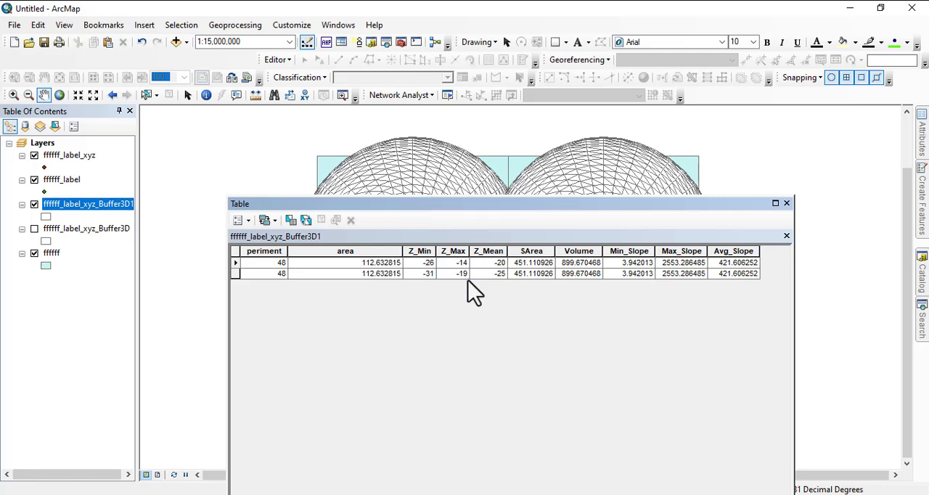
{"action": "left_click", "coordinate": [630, 493]}
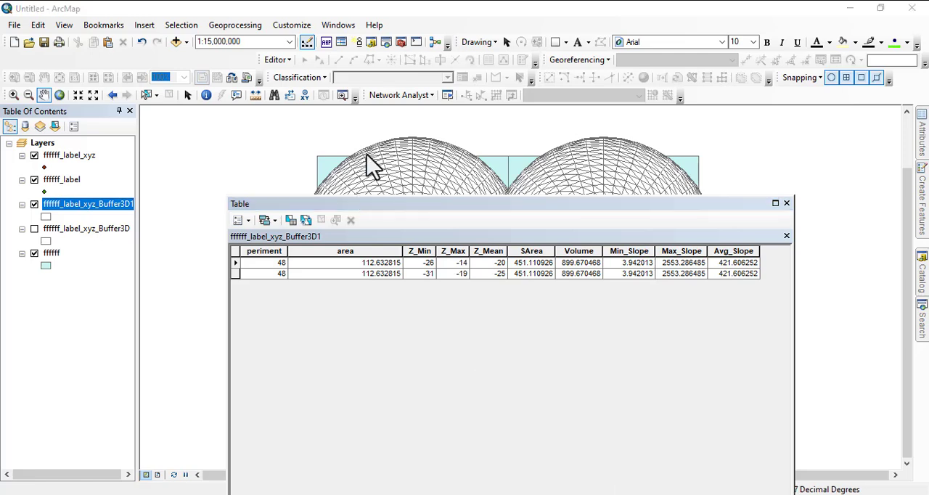